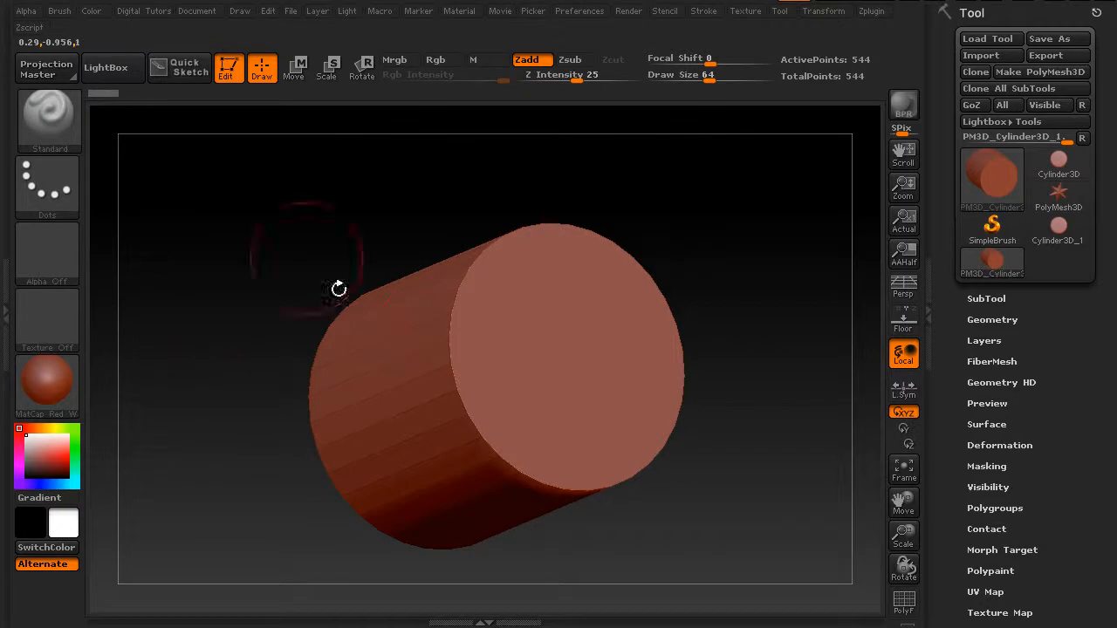
- Set the document background to solid black, sampled from the black color swatch
left_click(92, 12)
left_click(209, 13)
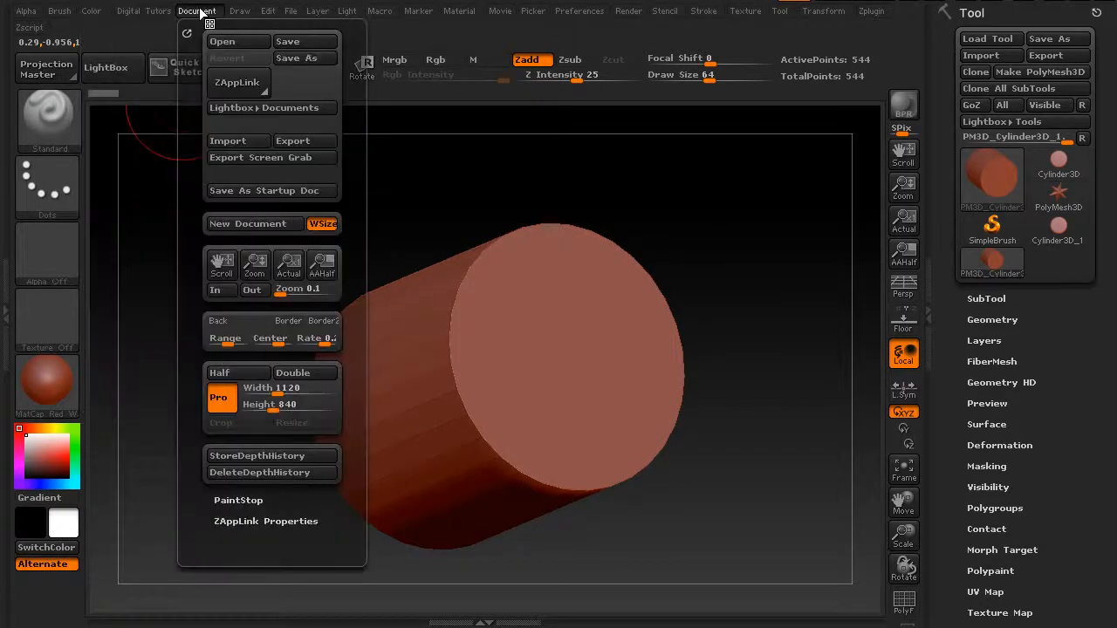
left_click_drag(227, 342, 33, 528)
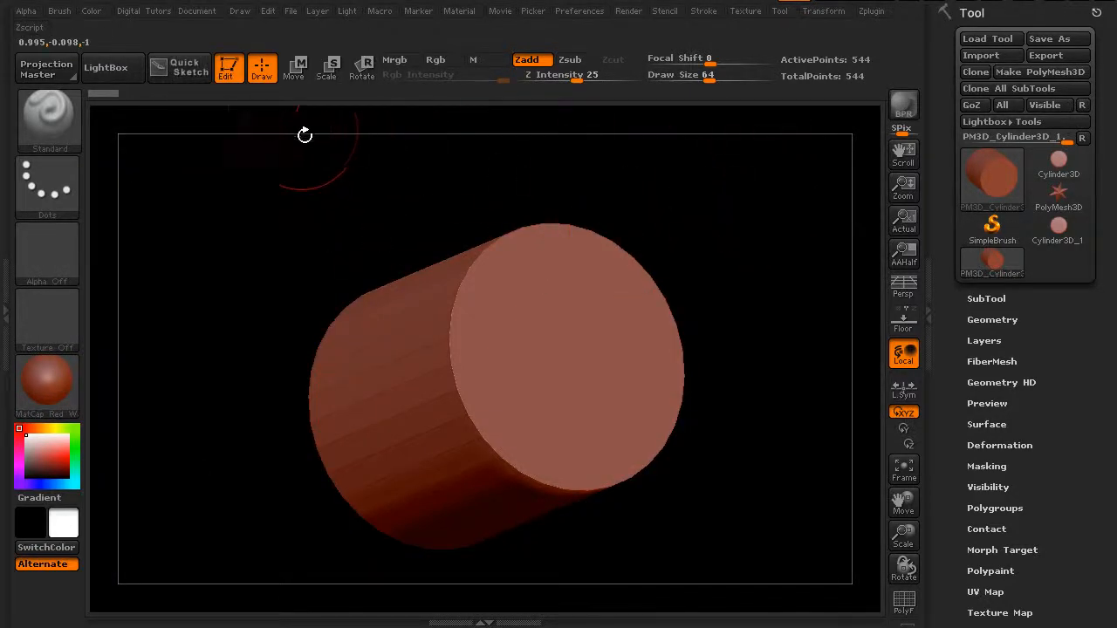
- Change the document background to a muted grey-brown sampled from the color picker
left_click(187, 10)
left_click_drag(211, 339, 27, 461)
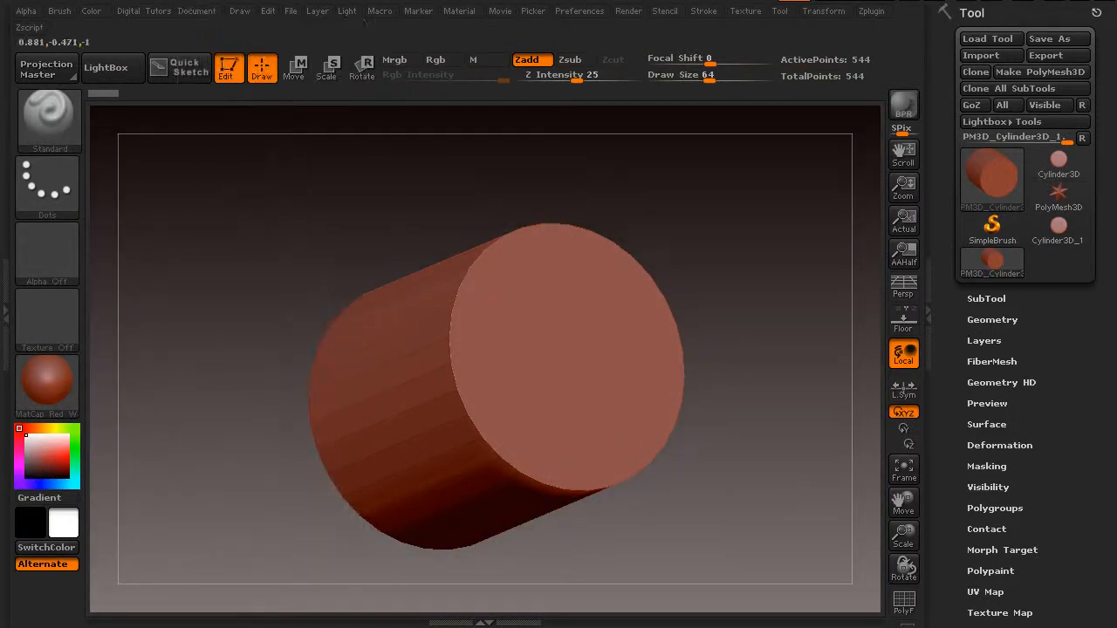
mouse_move(768, 285)
left_mouse_down()
mouse_move(779, 273)
mouse_move(774, 301)
left_mouse_up()
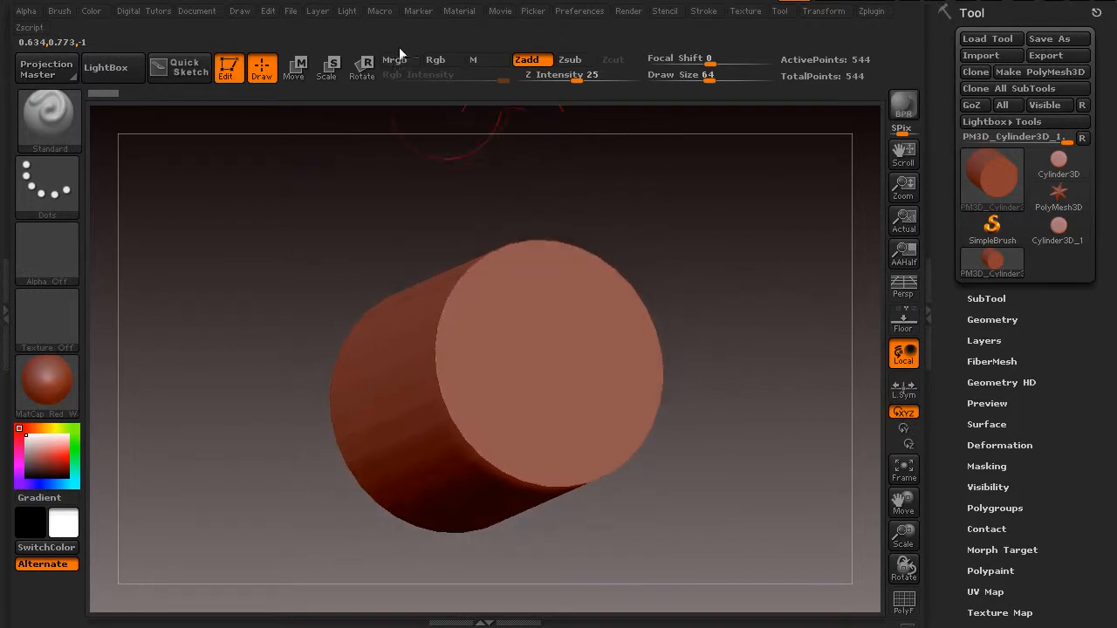
- Start recording a new macro without initializing ZBrush
left_click(382, 11)
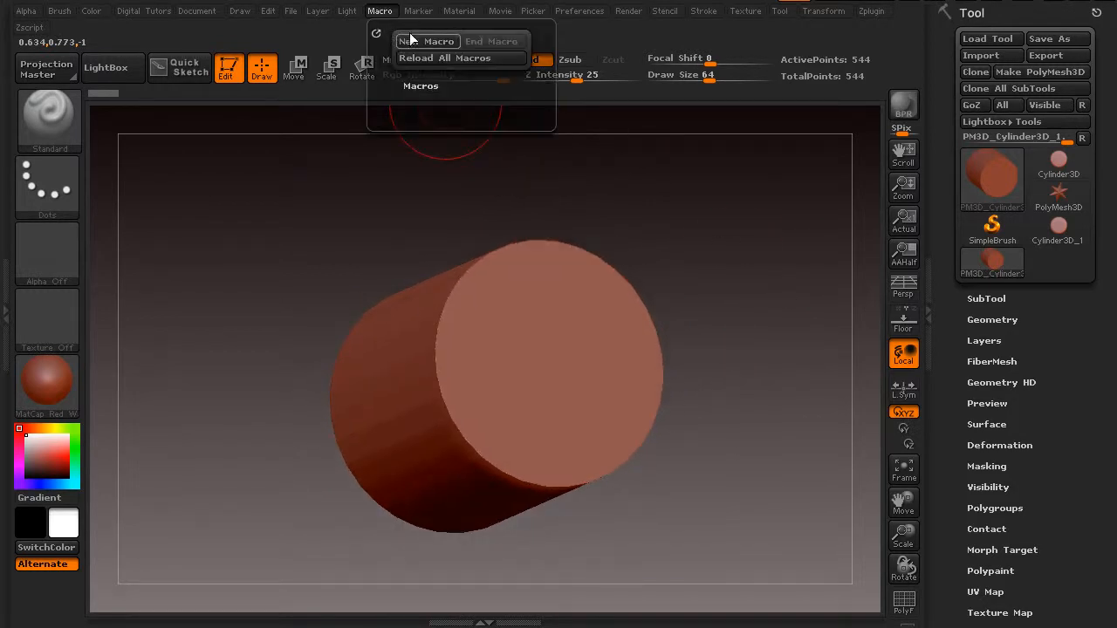
left_click(410, 42)
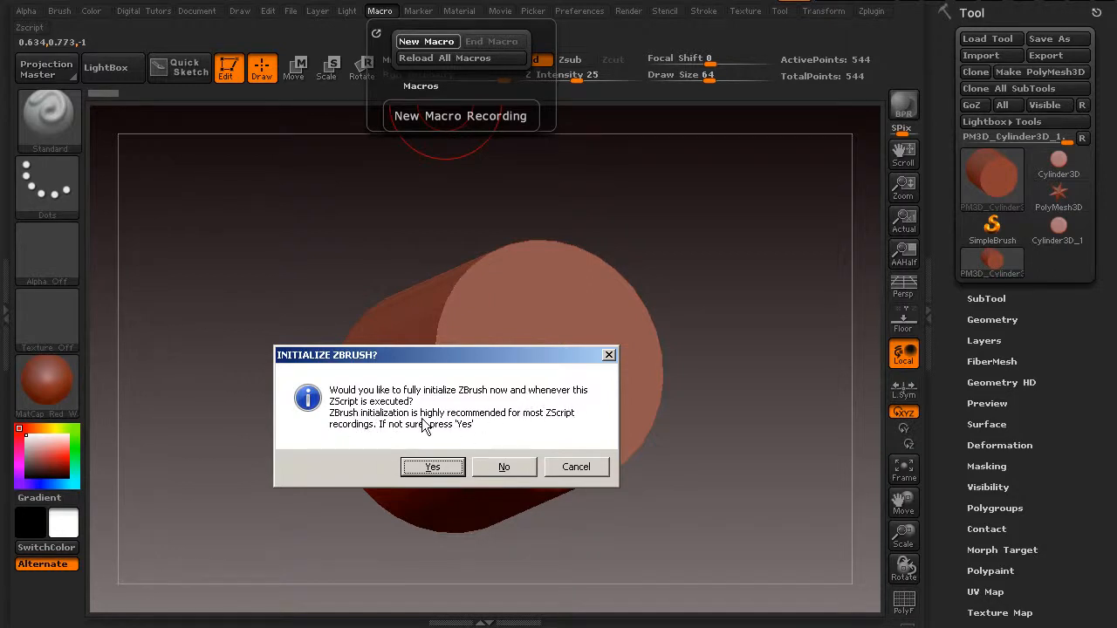
left_click(504, 468)
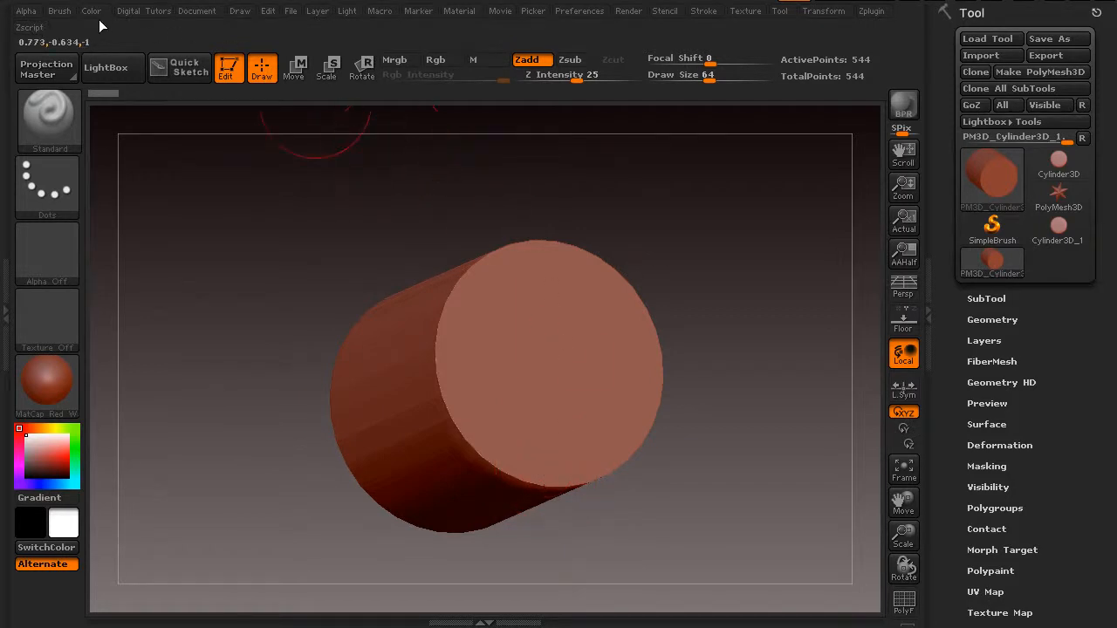
- Set the document background to the black swatch color and end the macro recording
left_click(198, 13)
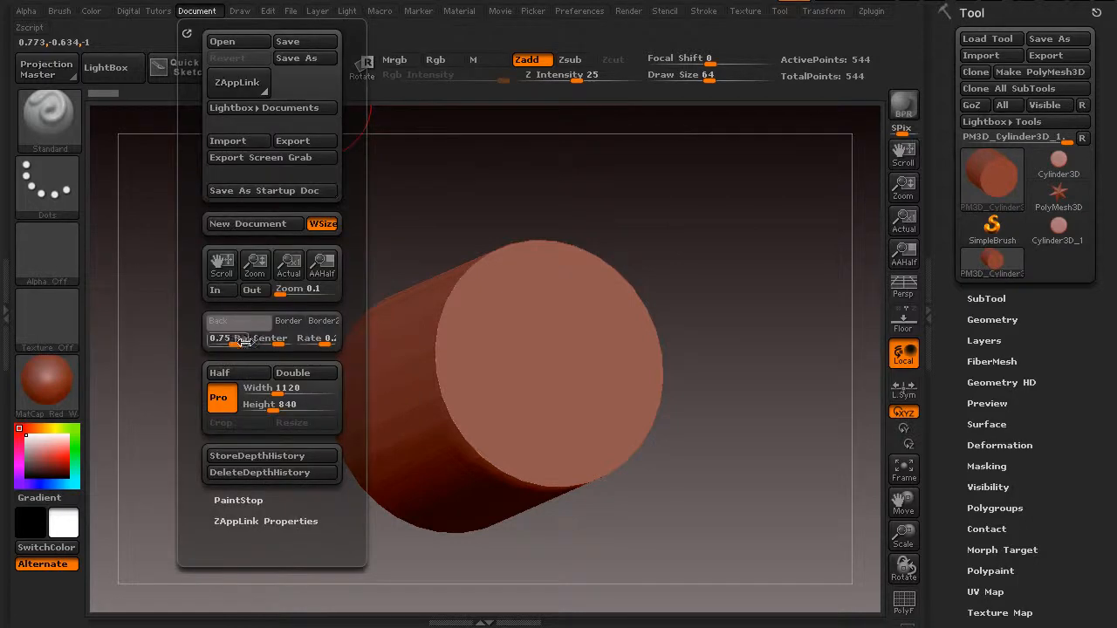
left_click_drag(234, 339, 35, 526)
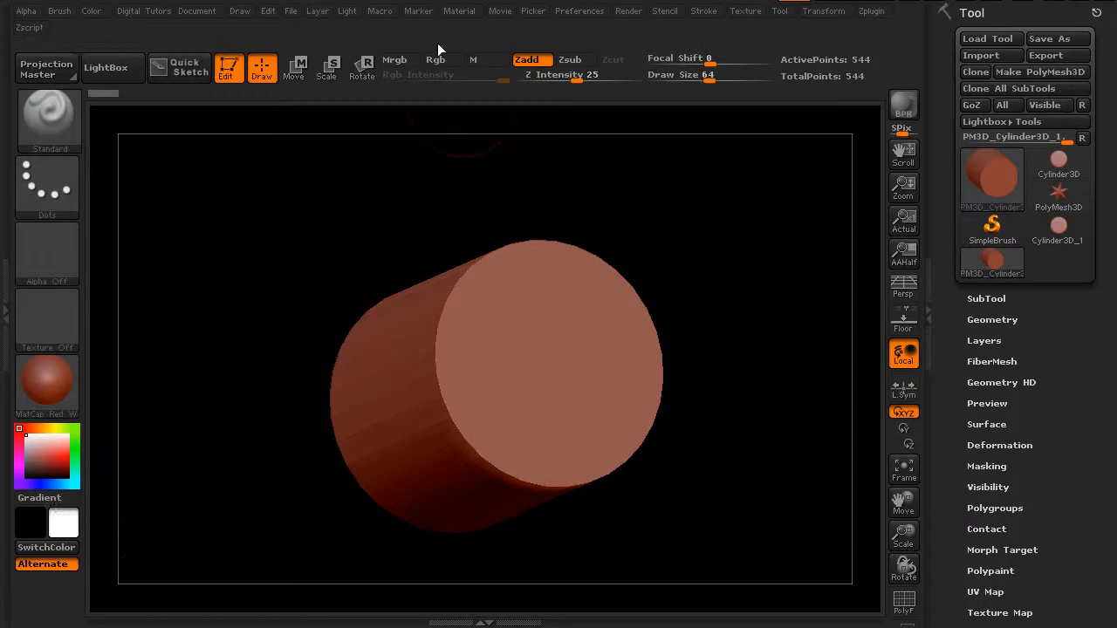
left_click(375, 11)
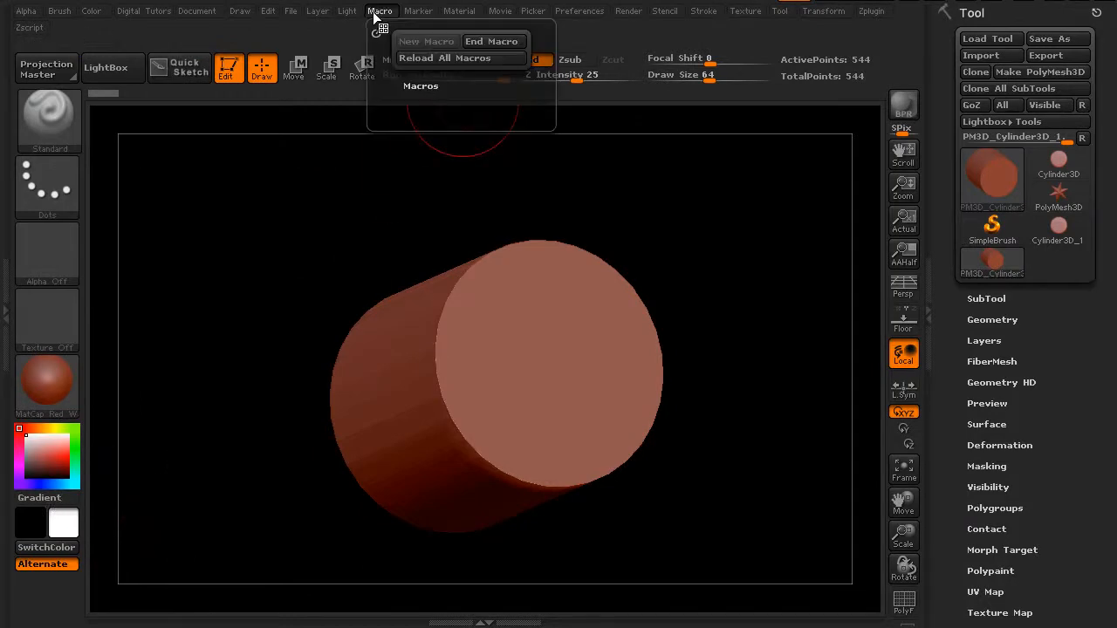
left_click(489, 40)
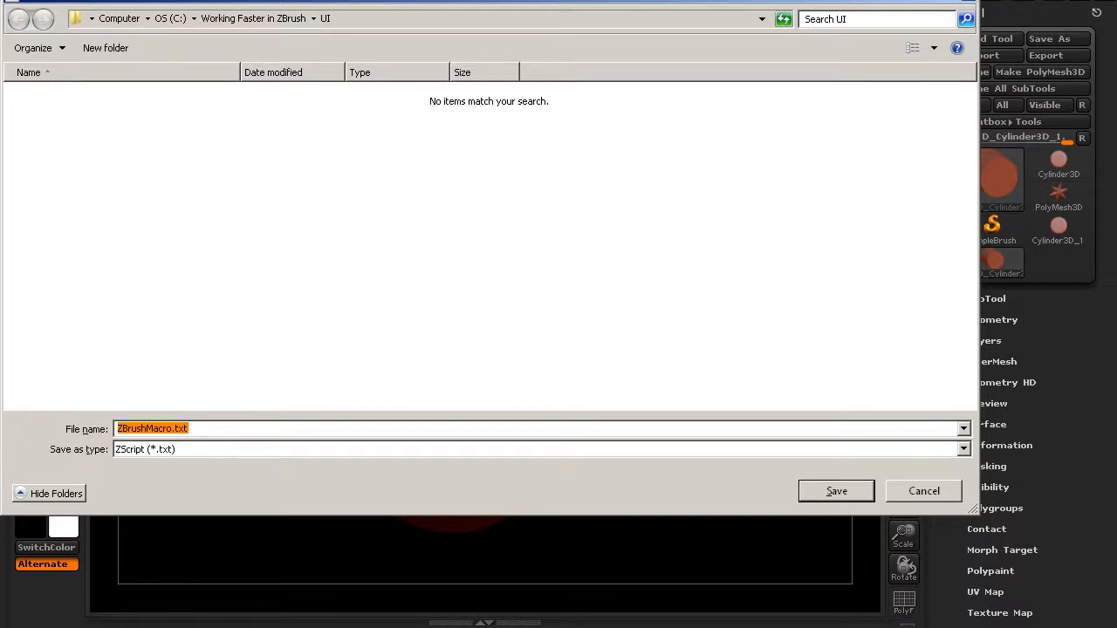
- Save the recorded macro as Background.txt in the DT folder inside ZBrush 4R4's ZStartup > Macros folder
left_click_drag(426, 0, 495, 44)
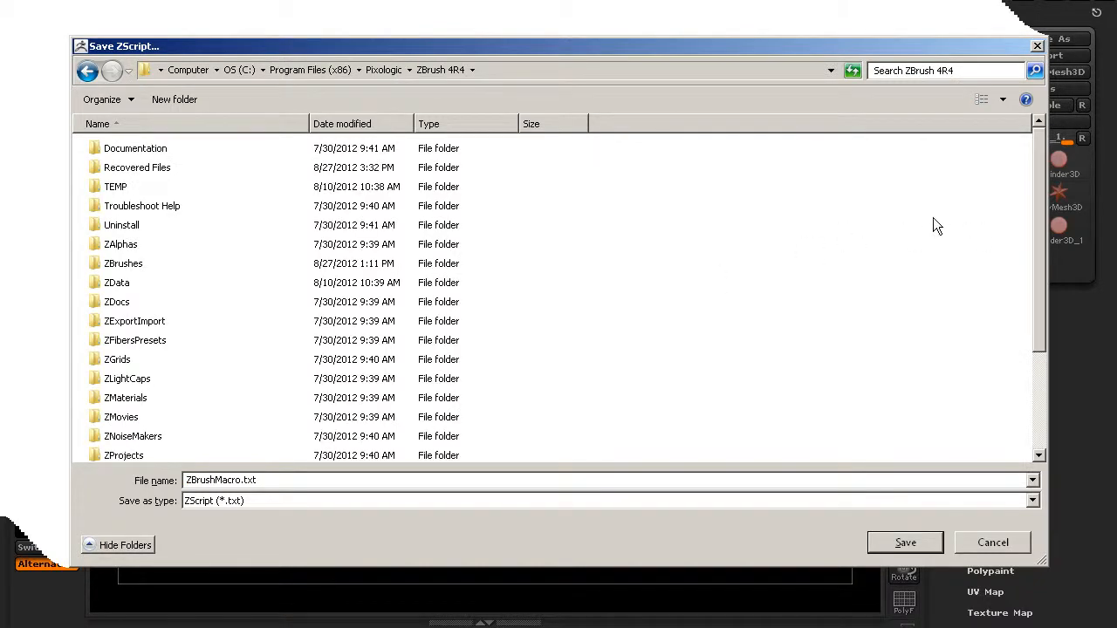
scroll(1026, 297, "down", 3)
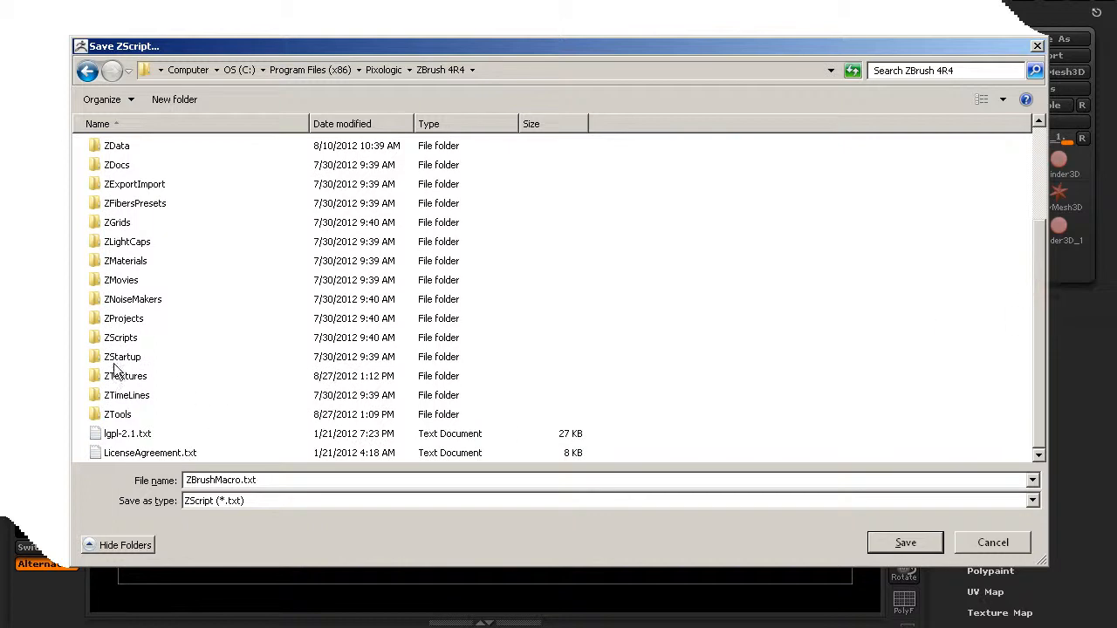
double_click(114, 364)
double_click(122, 264)
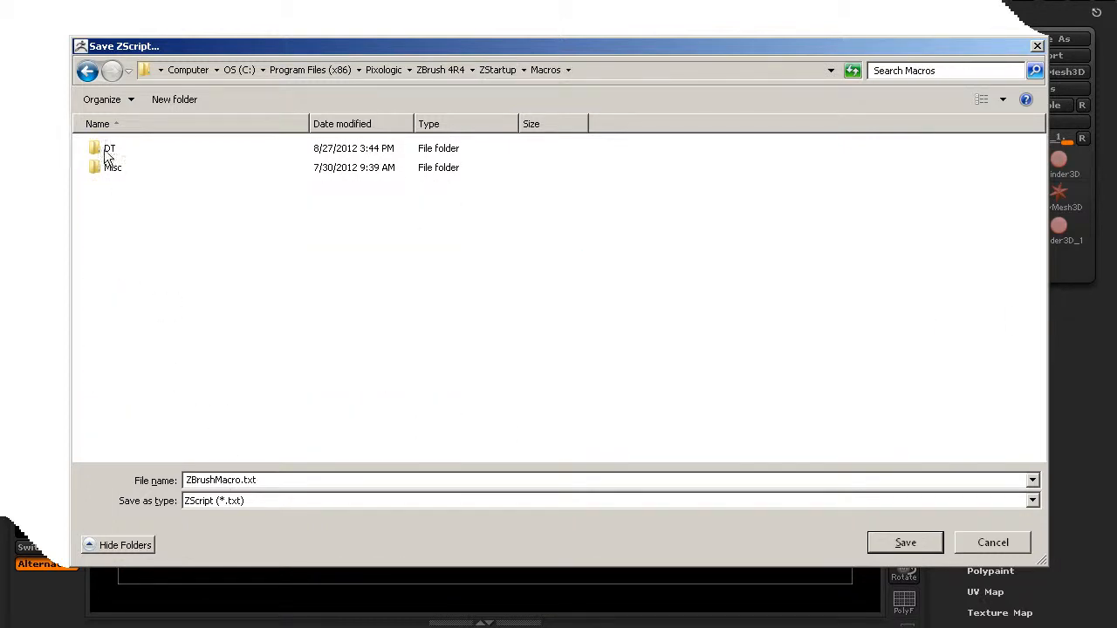
double_click(114, 147)
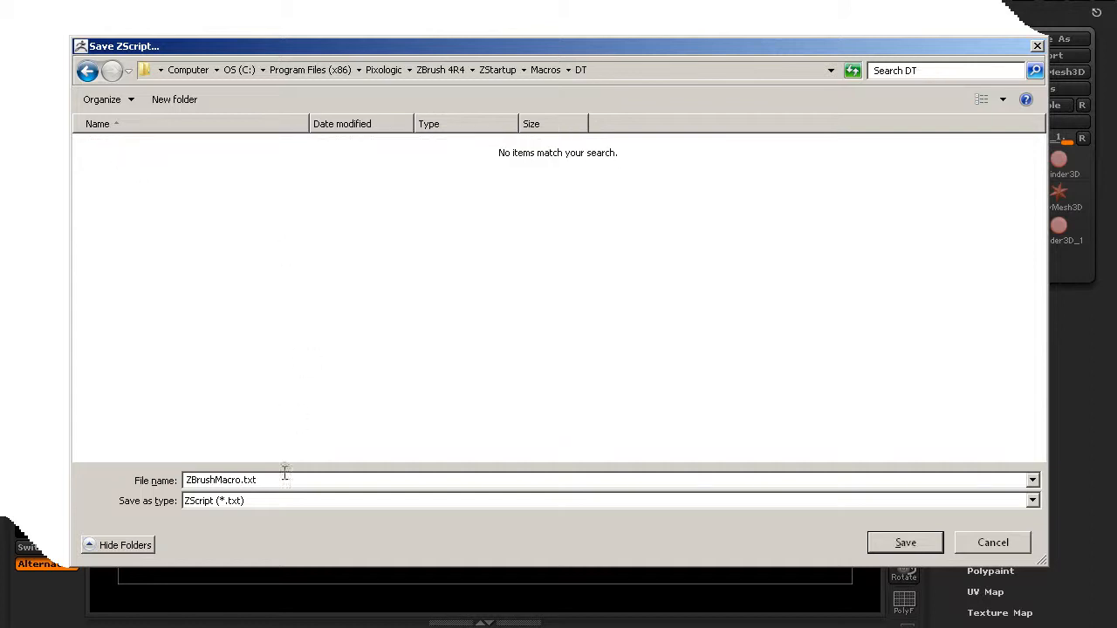
double_click(228, 481)
left_click_drag(243, 481, 199, 481)
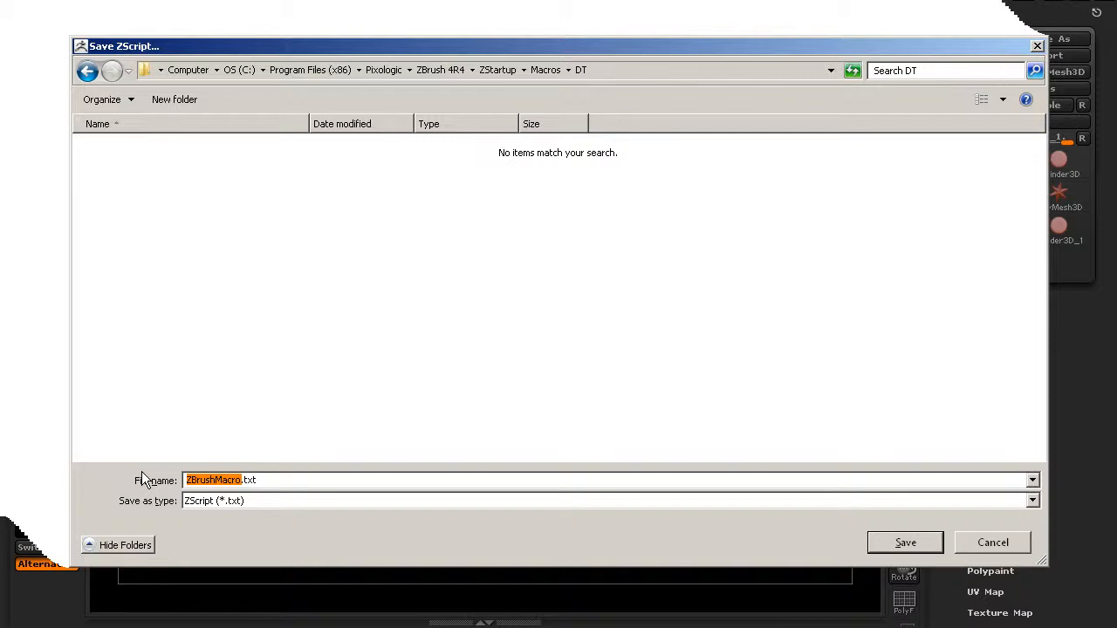
type("Bac")
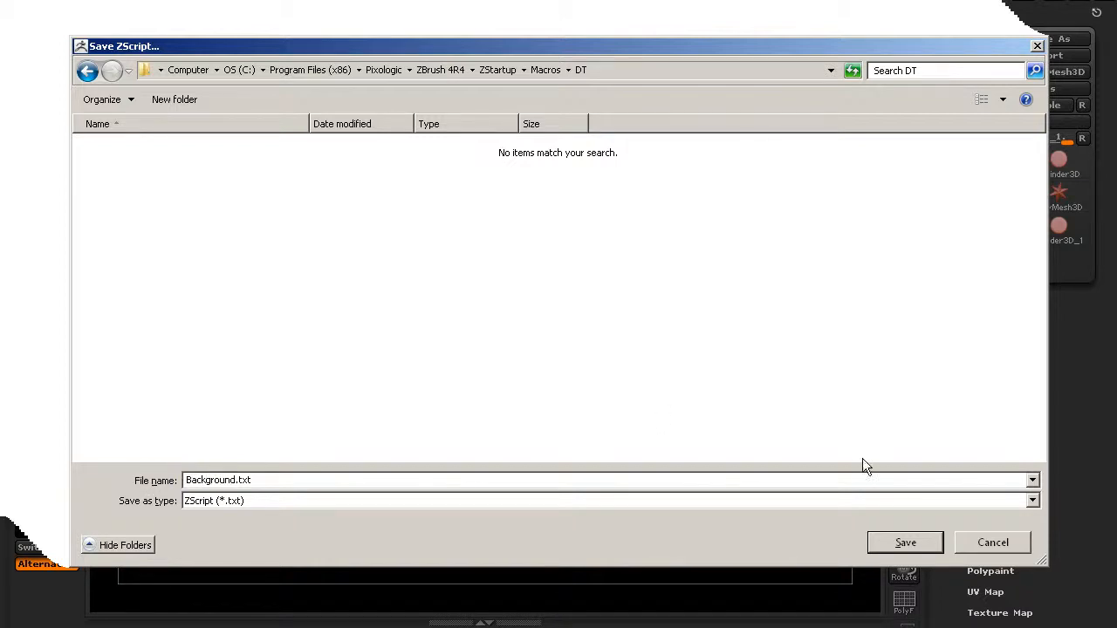
left_click(905, 542)
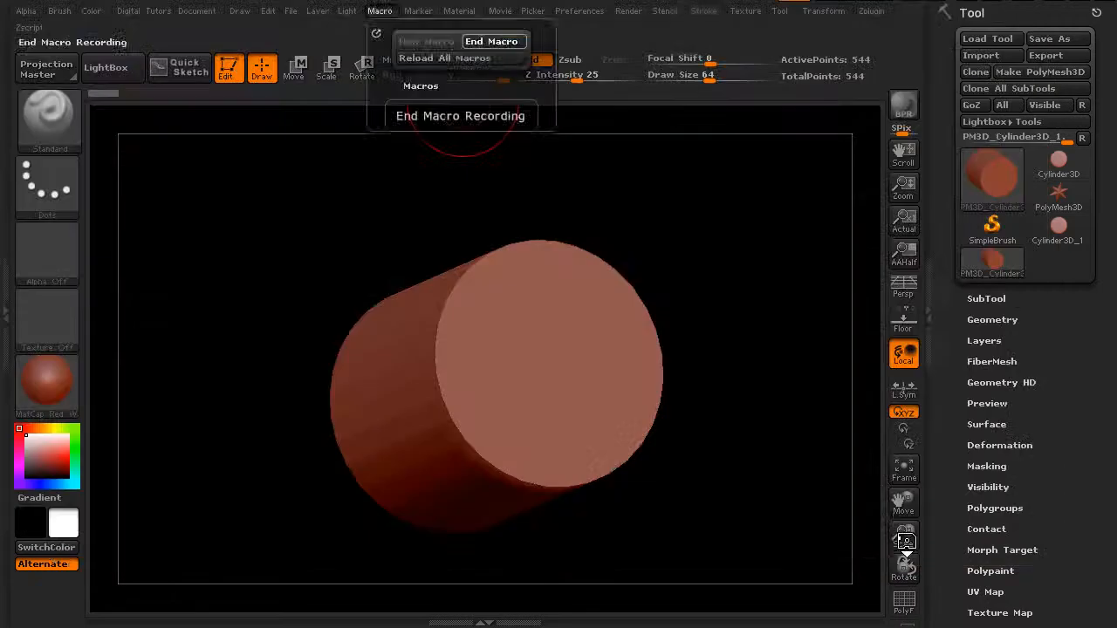
- Run the Background macro from the DT macro group
left_click(380, 12)
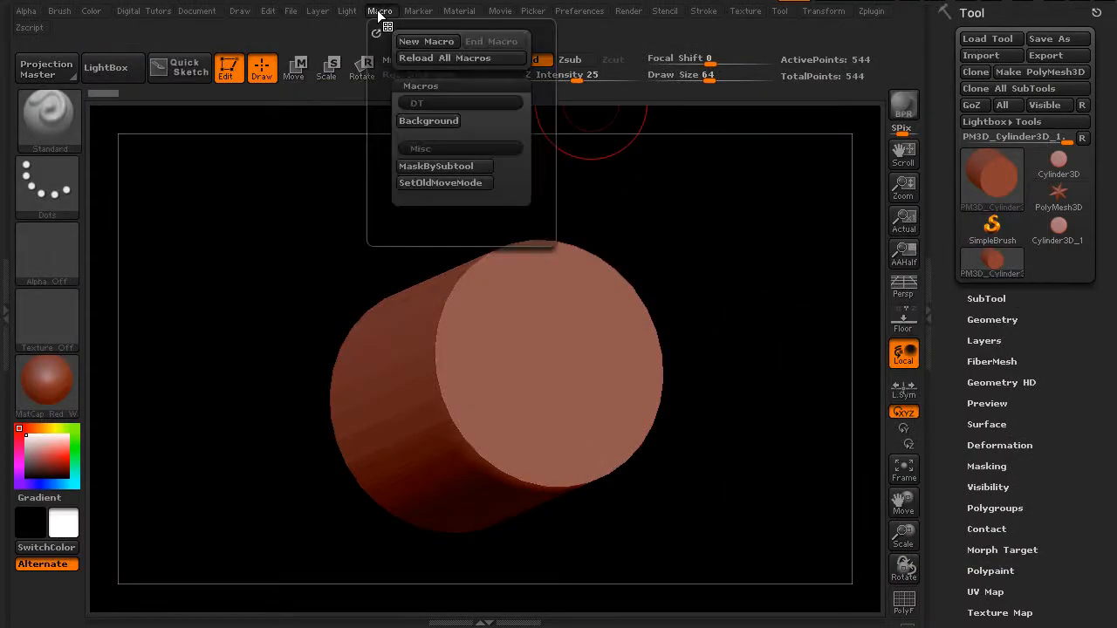
left_click(479, 86)
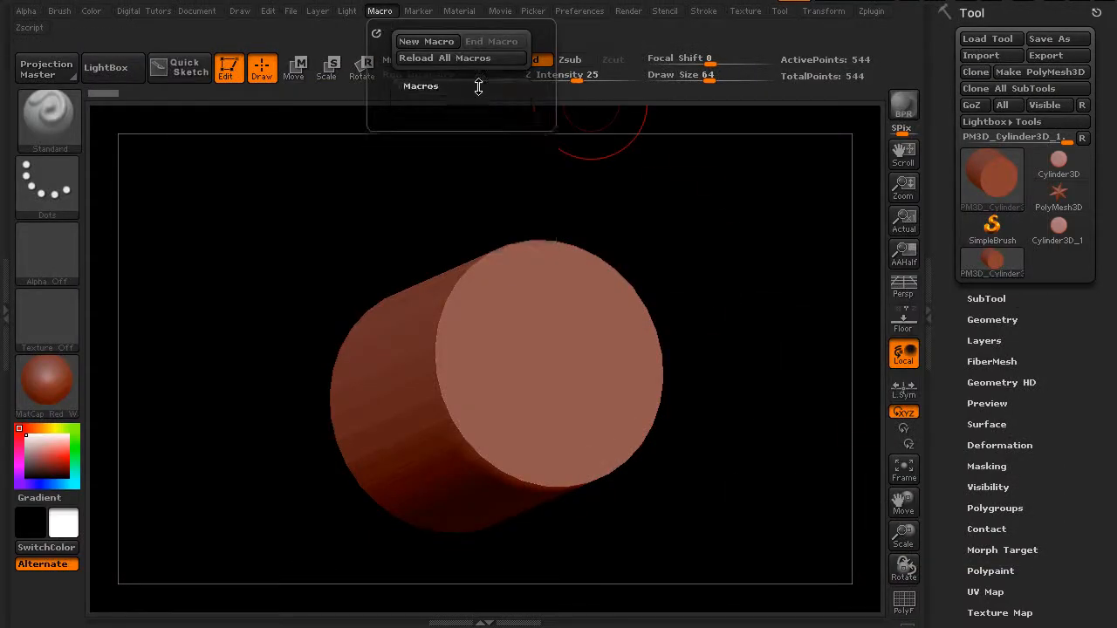
left_click(428, 86)
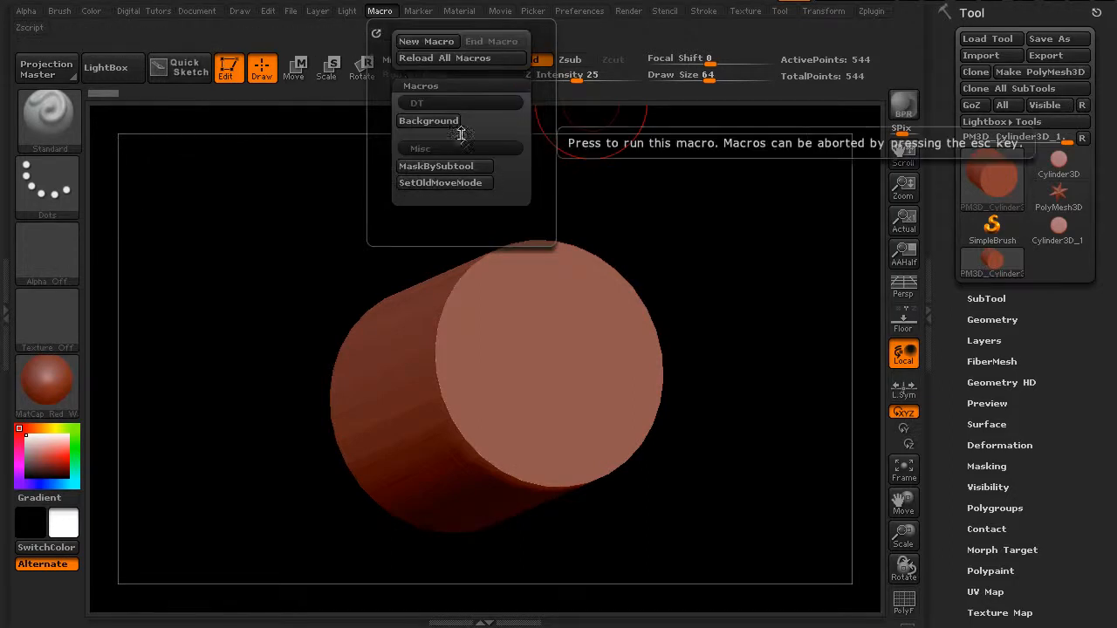
left_click(430, 121)
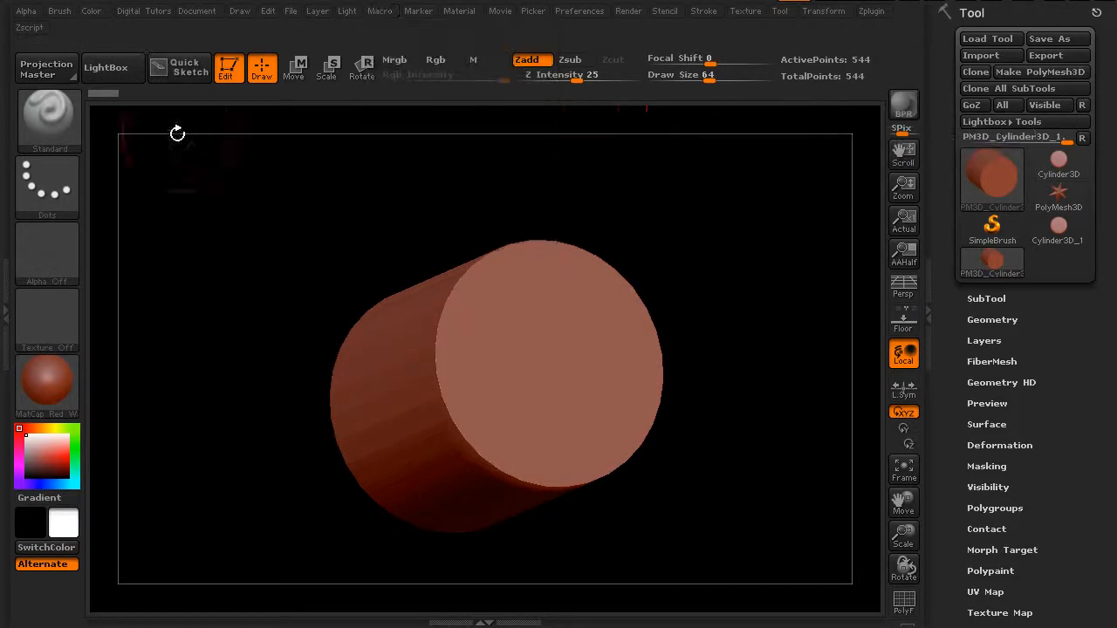
- Test the Background macro by setting the document background to bright red and running the macro on it
left_click(198, 11)
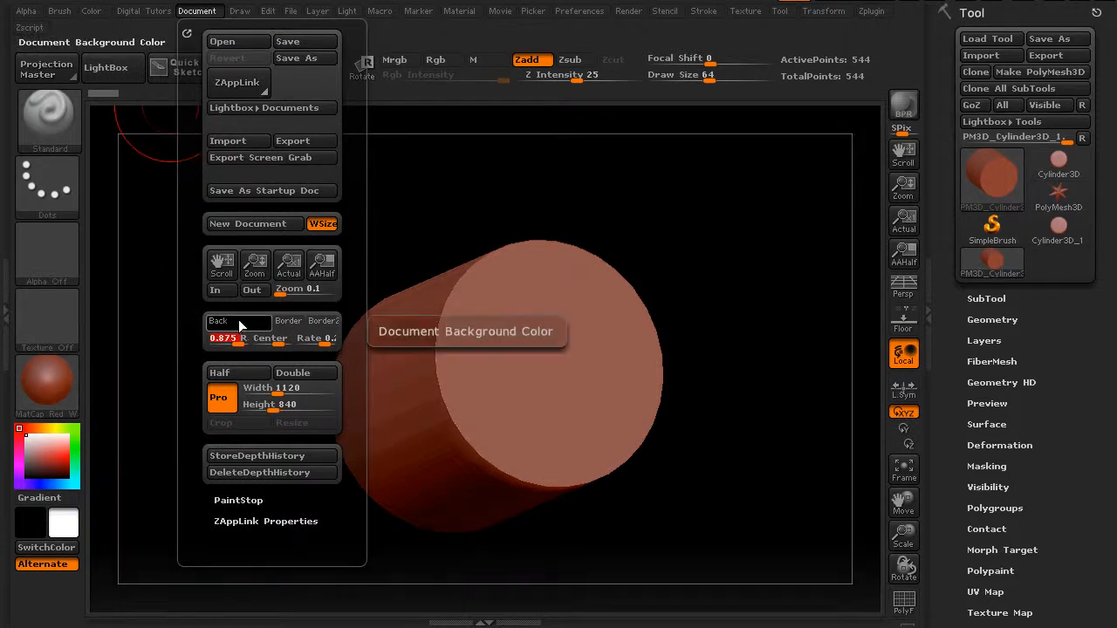
left_click_drag(238, 321, 59, 453)
left_click_drag(791, 182, 399, 122)
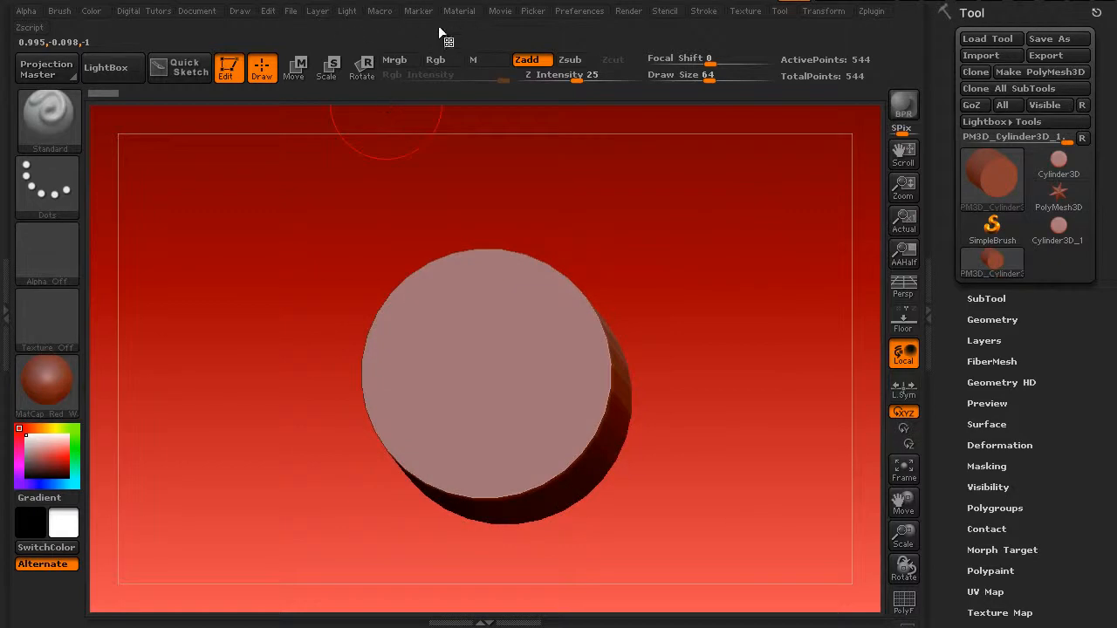
left_click(379, 11)
left_click(426, 122)
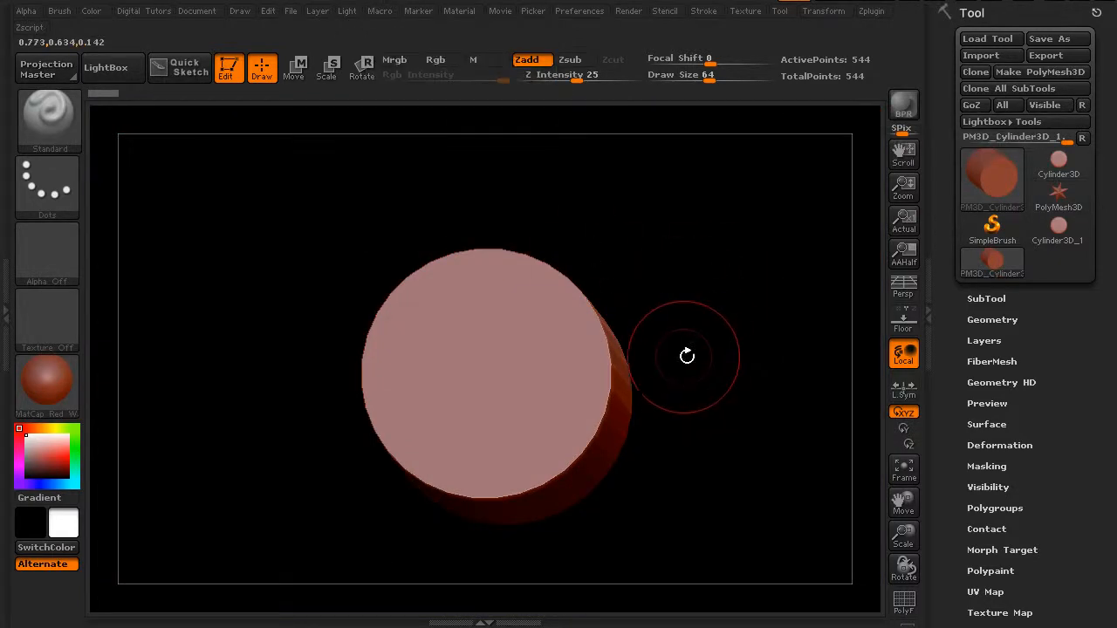
- Show the Digital Tutors custom palette and enable interface customization
left_click(7, 311)
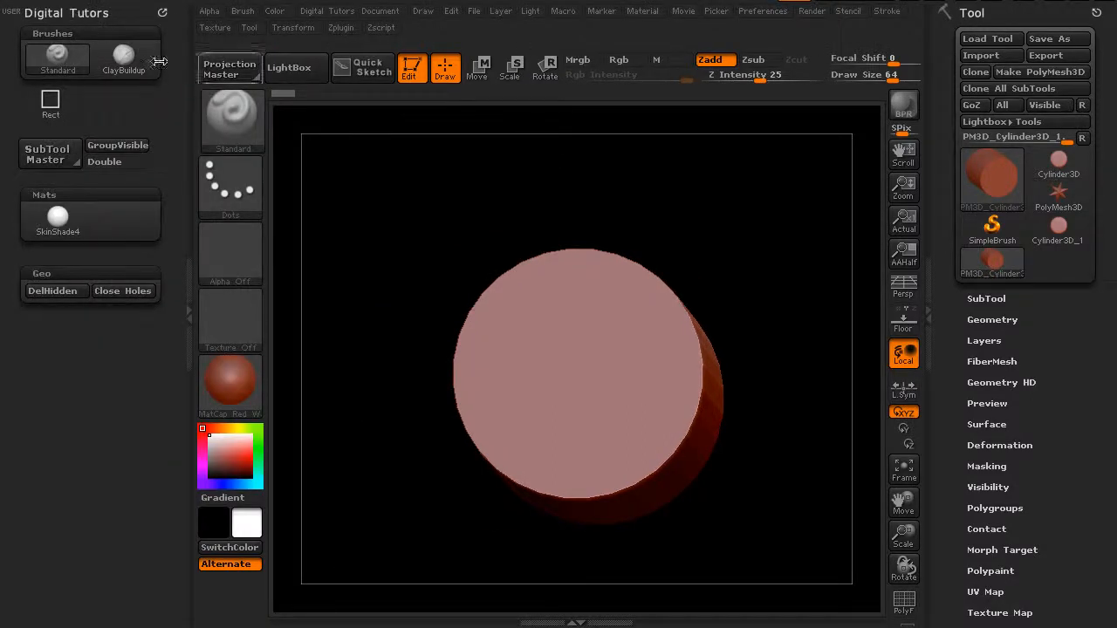
left_click(756, 12)
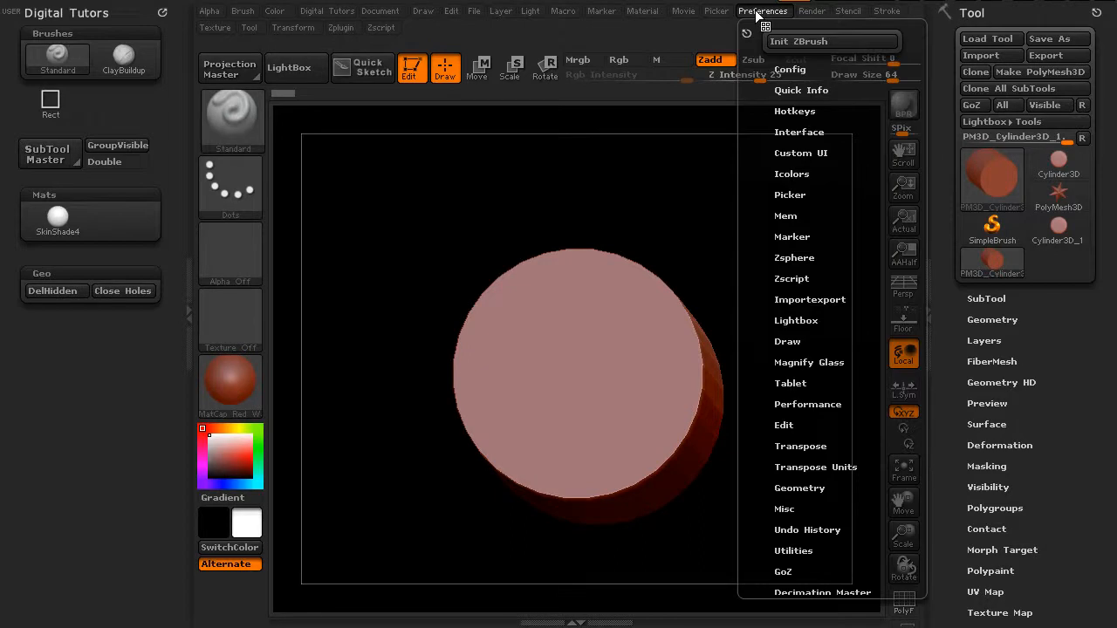
left_click(794, 71)
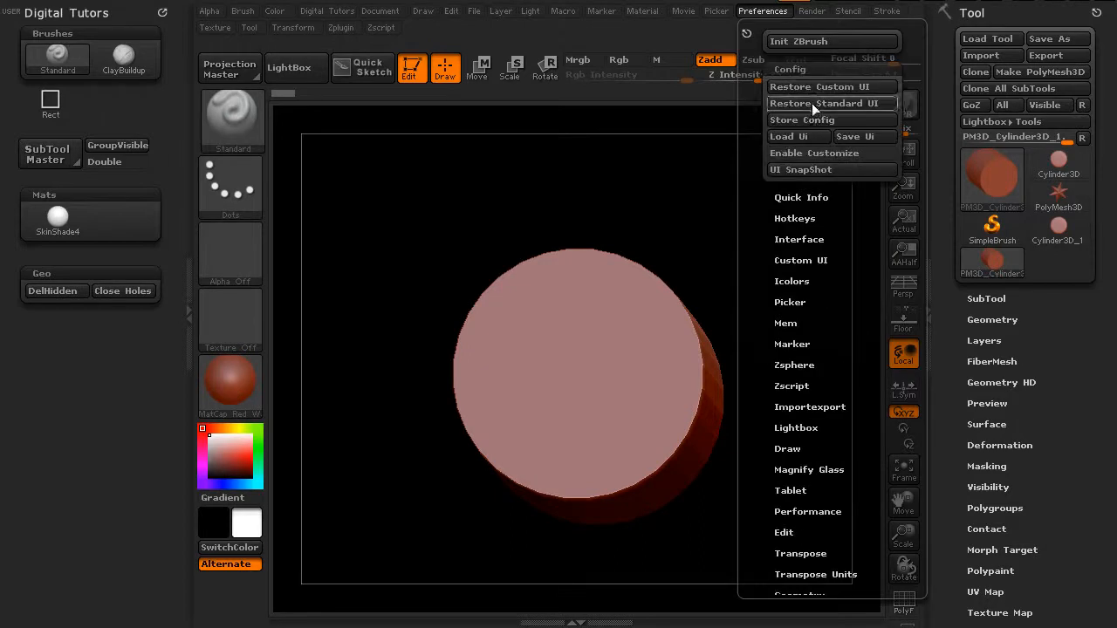
left_click(816, 153)
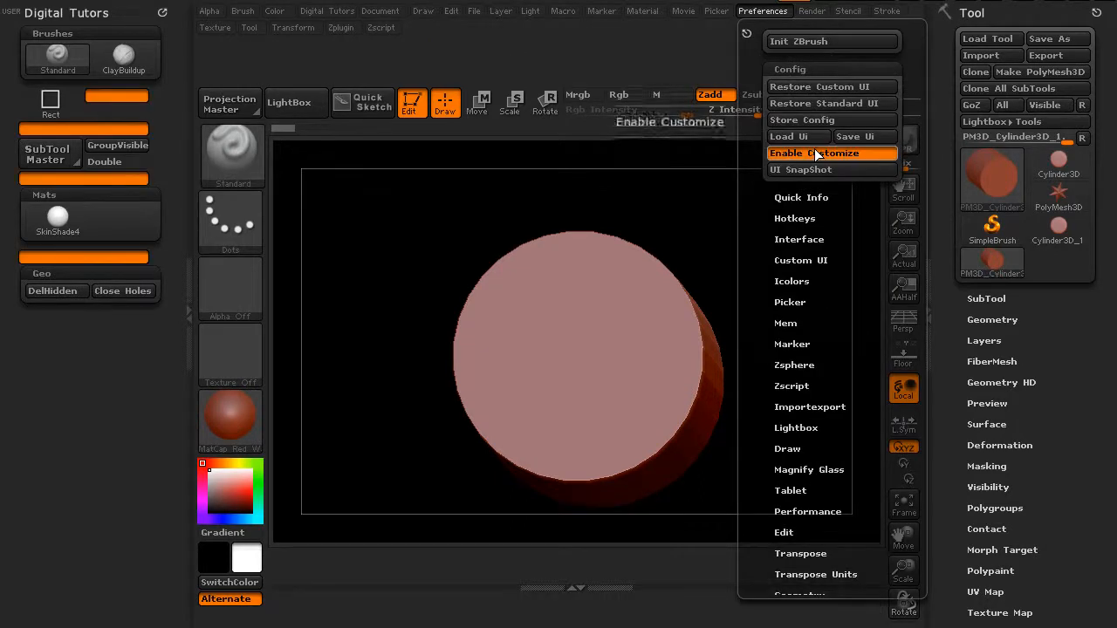
- Place the Background macro in the empty slot beside Rect in the Digital Tutors palette, and turn off interface customization
left_click(563, 12)
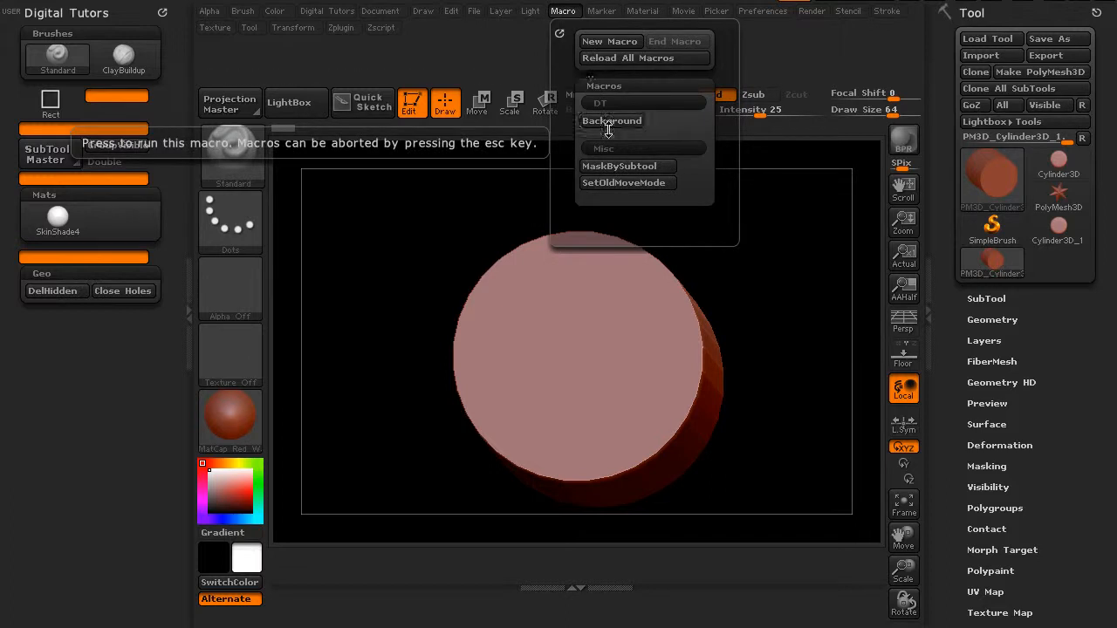
left_click_drag(620, 121, 131, 111, "ctrl+alt")
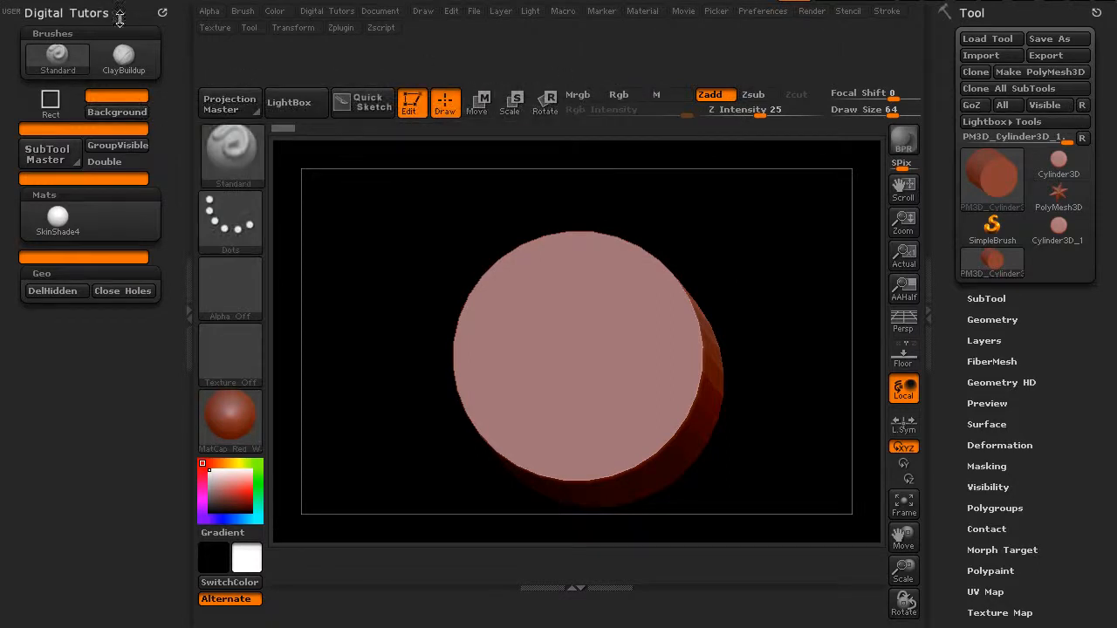
left_click(761, 11)
left_click(774, 154)
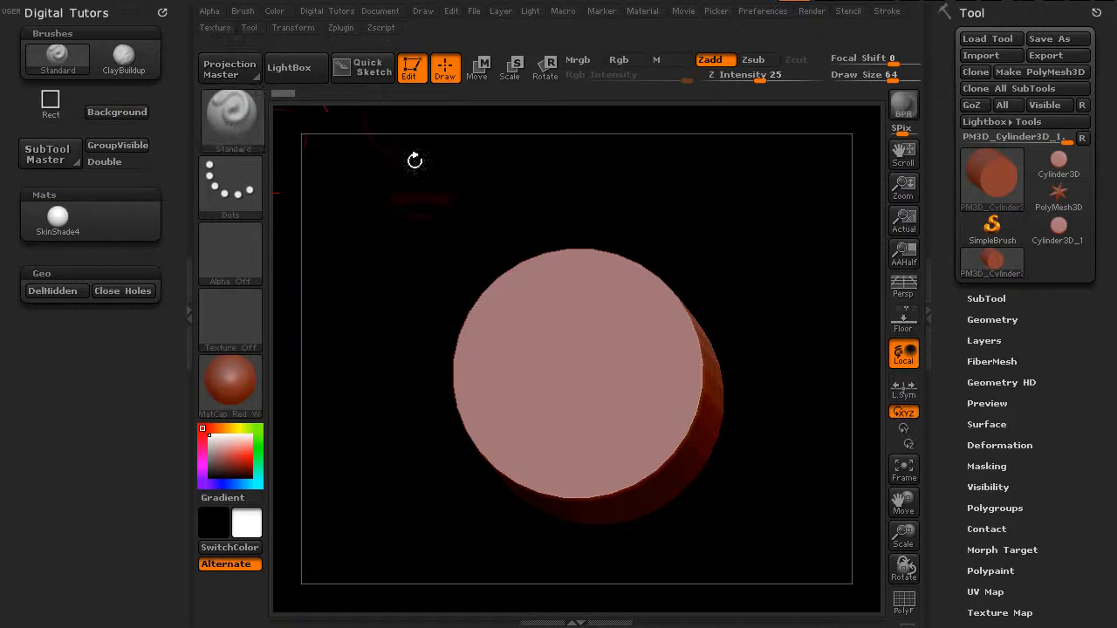
- Set the document background to dark red and reset it by running Background from the Digital Tutors palette
left_click(384, 12)
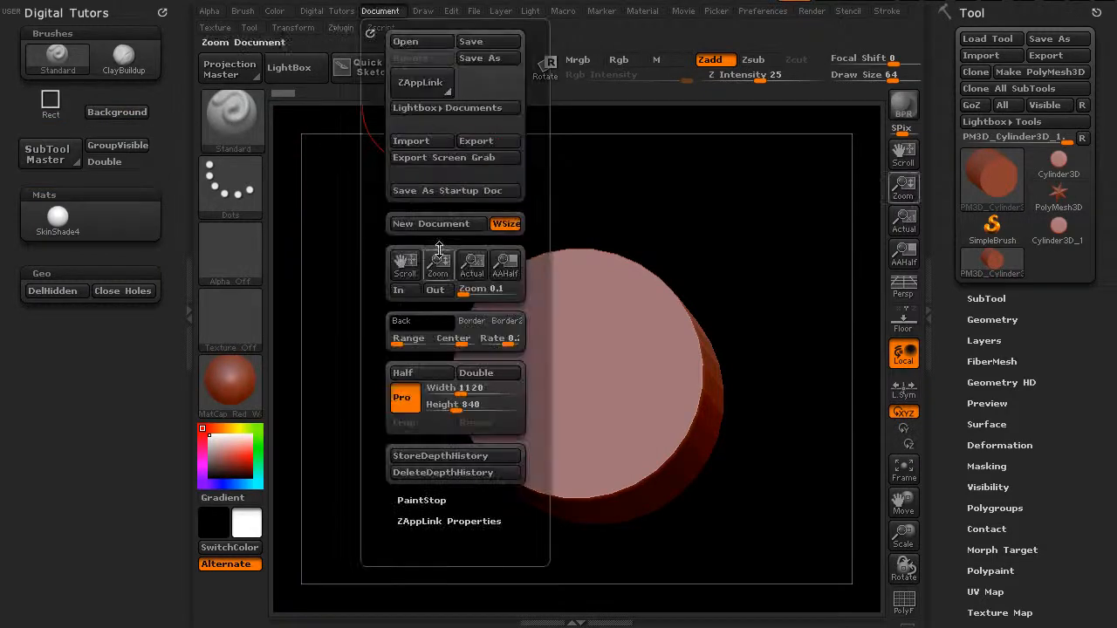
left_click(421, 323)
left_click_drag(421, 327, 240, 467)
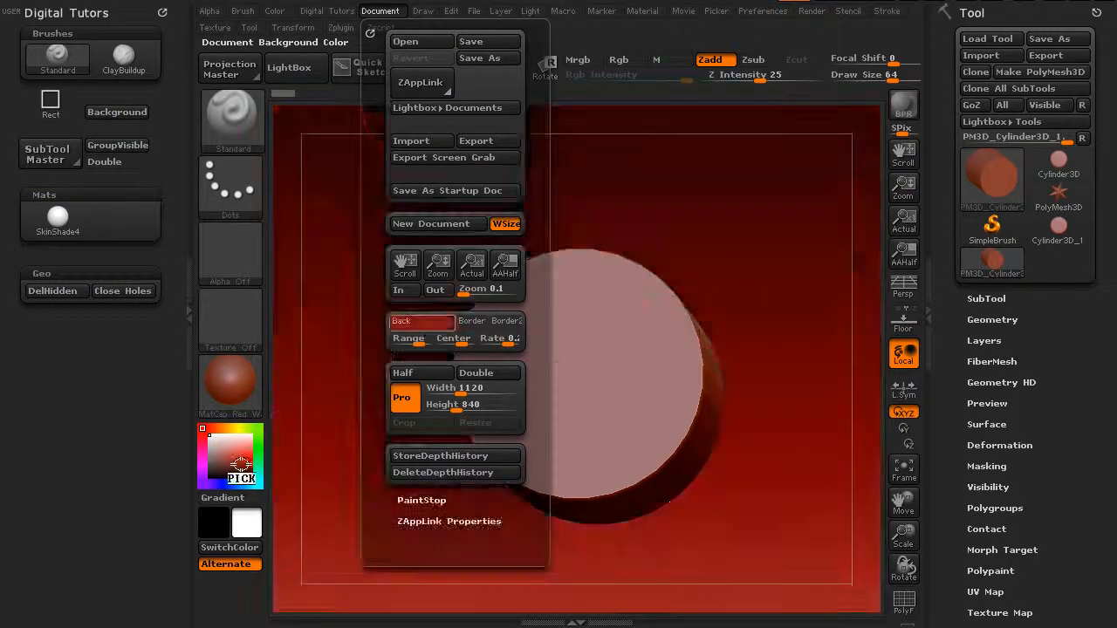
left_click(107, 113)
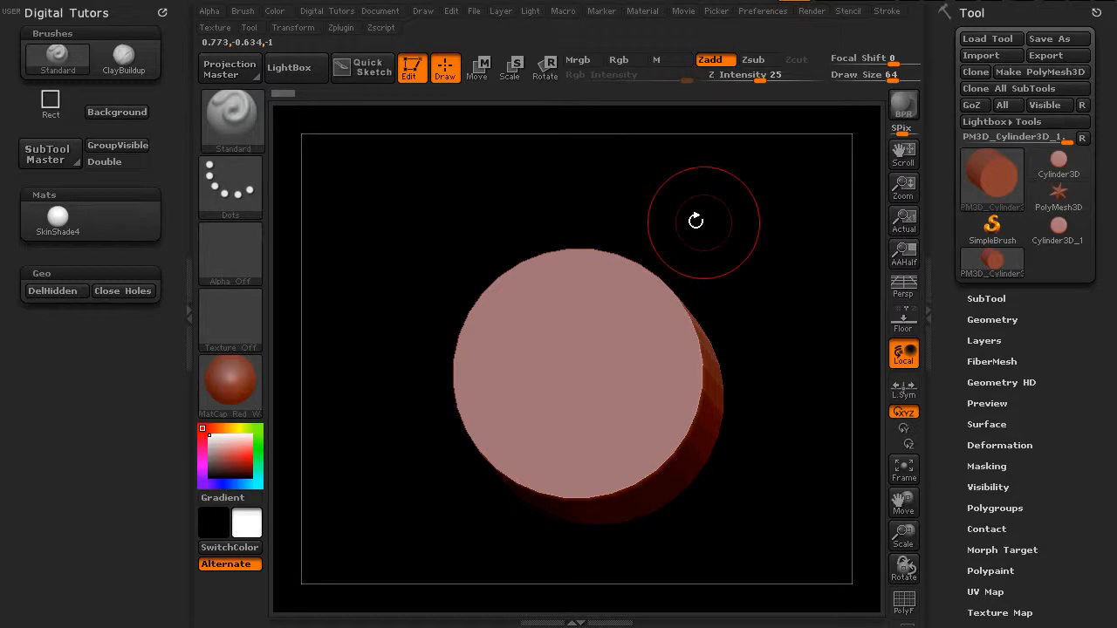
- Load the Cube3D primitive and inspect its wireframe from several angles with the polyframe on, then turn the polyframe off
mouse_move(713, 217)
left_mouse_down()
mouse_move(748, 242)
mouse_move(676, 223)
mouse_move(738, 215)
left_mouse_up()
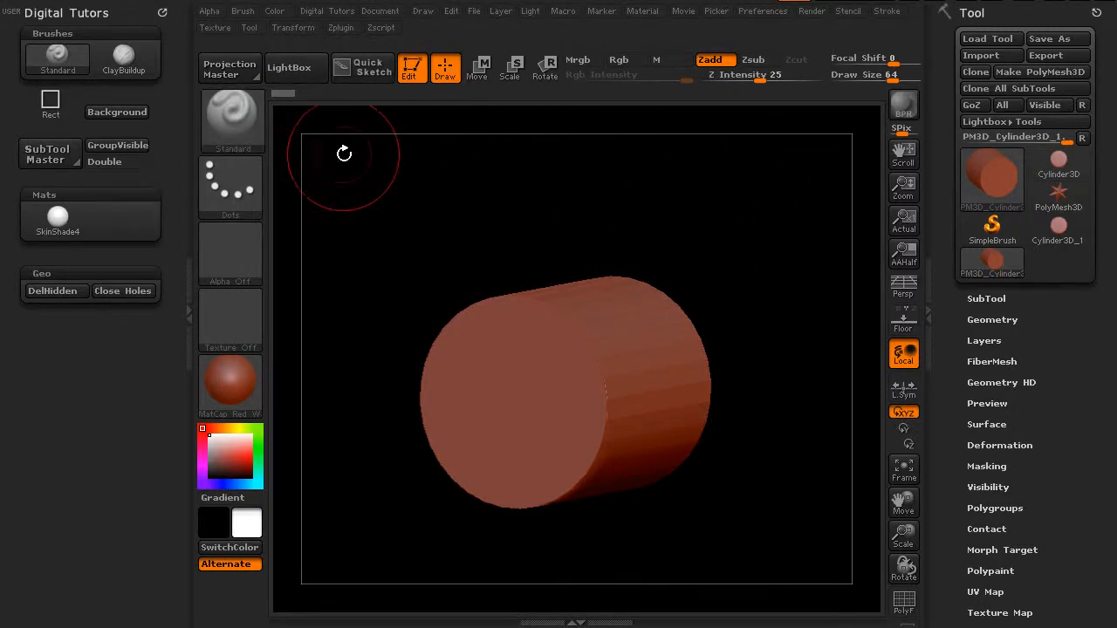
left_click_drag(721, 216, 777, 222)
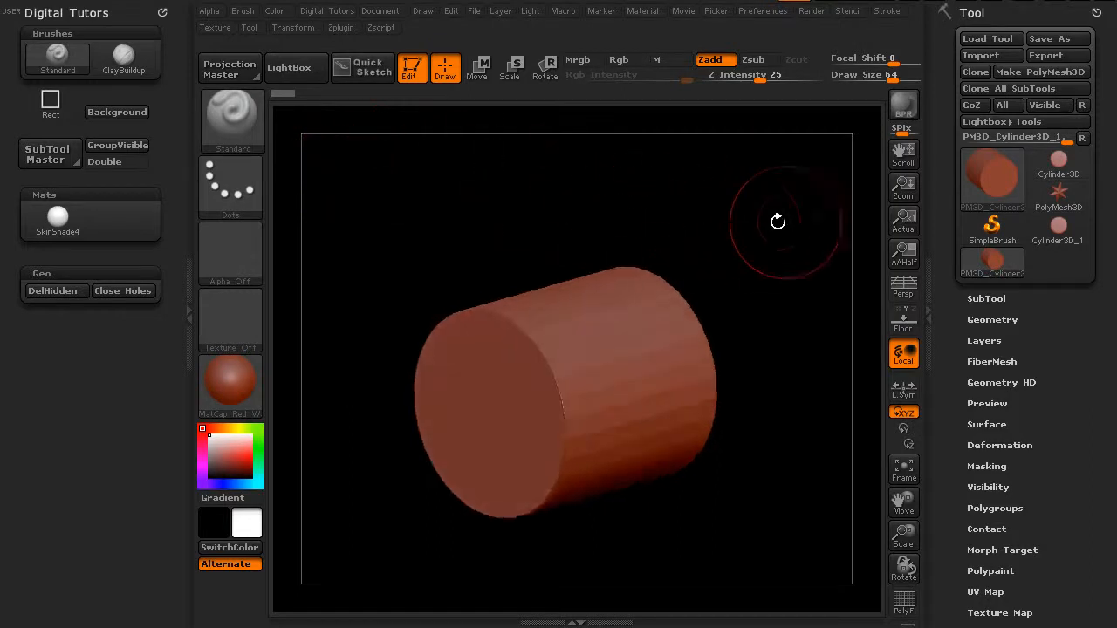
left_click(1008, 179)
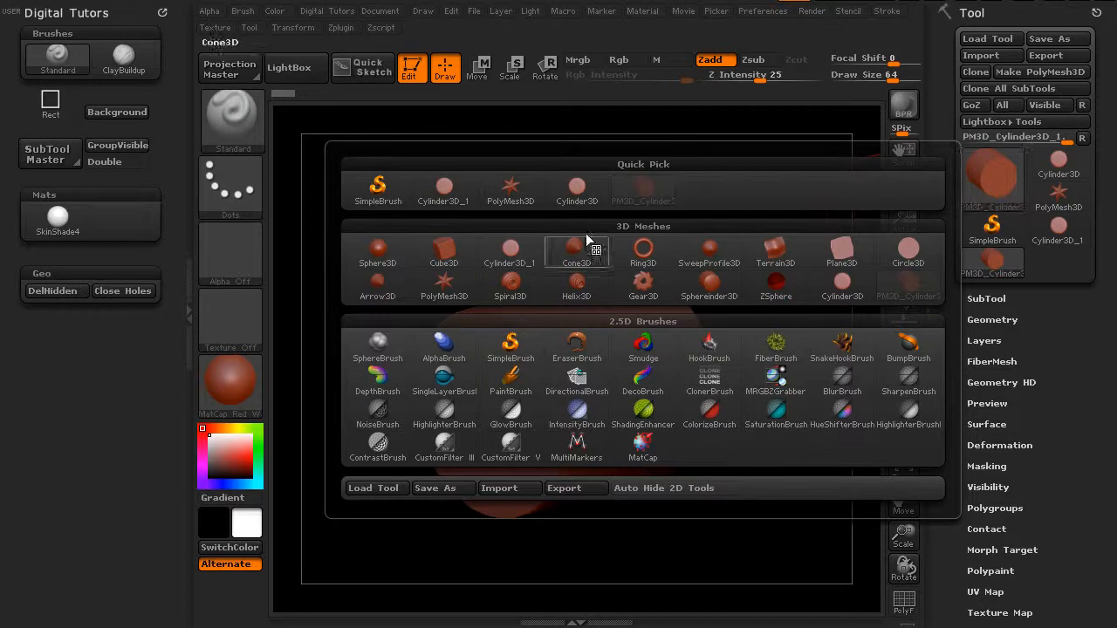
left_click(451, 262)
left_click_drag(773, 242, 811, 241)
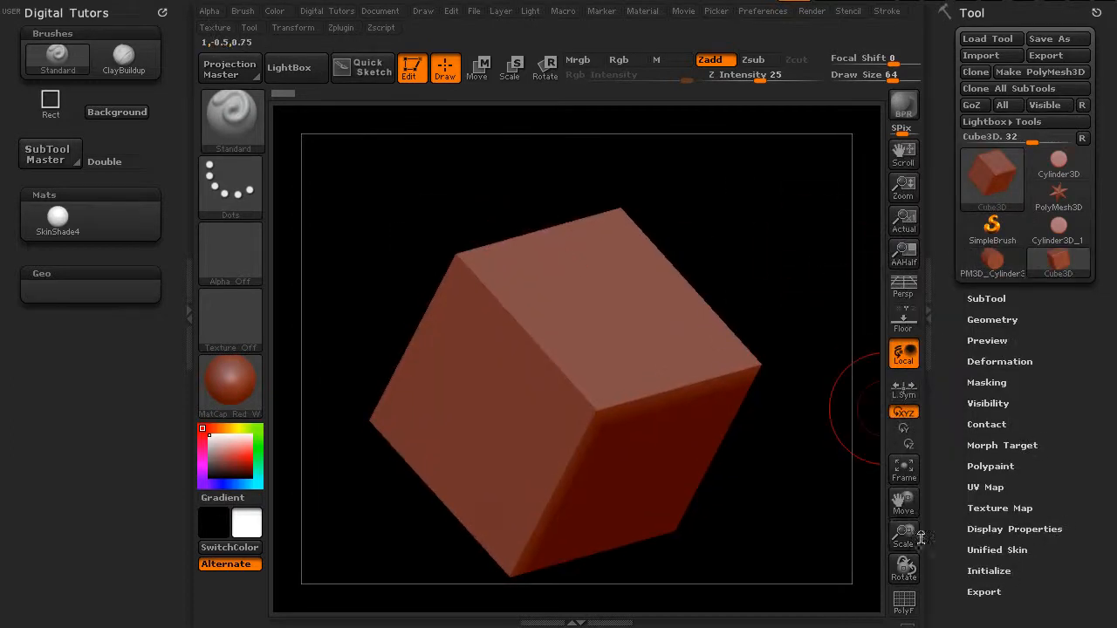
left_click(904, 604)
left_click_drag(789, 474, 802, 360)
left_click_drag(835, 287, 844, 270)
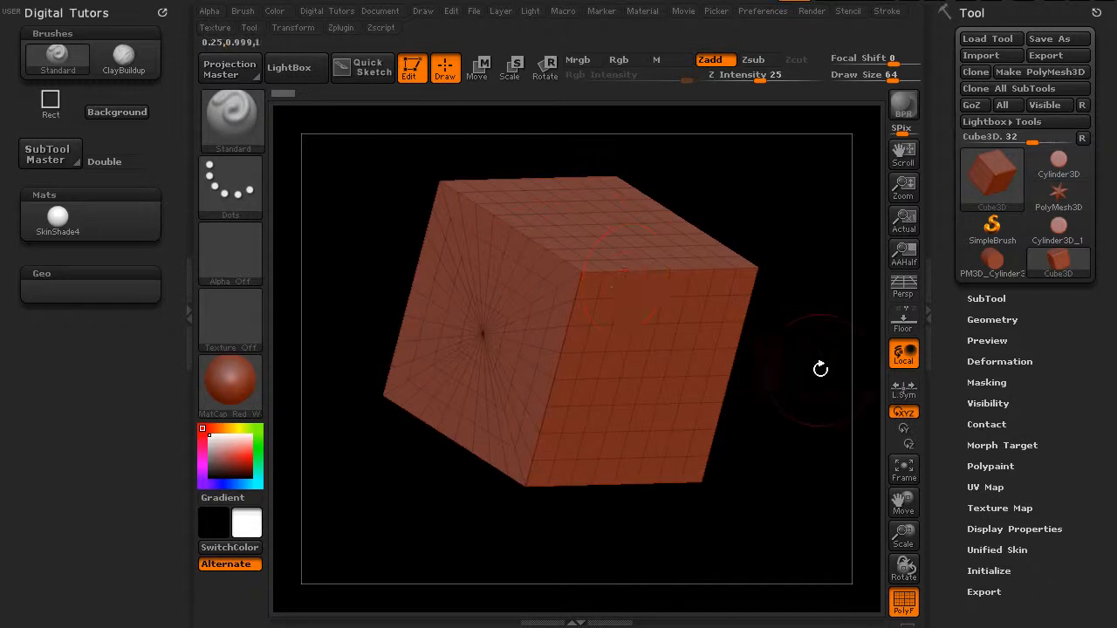
left_click_drag(789, 427, 758, 385)
left_click(904, 601)
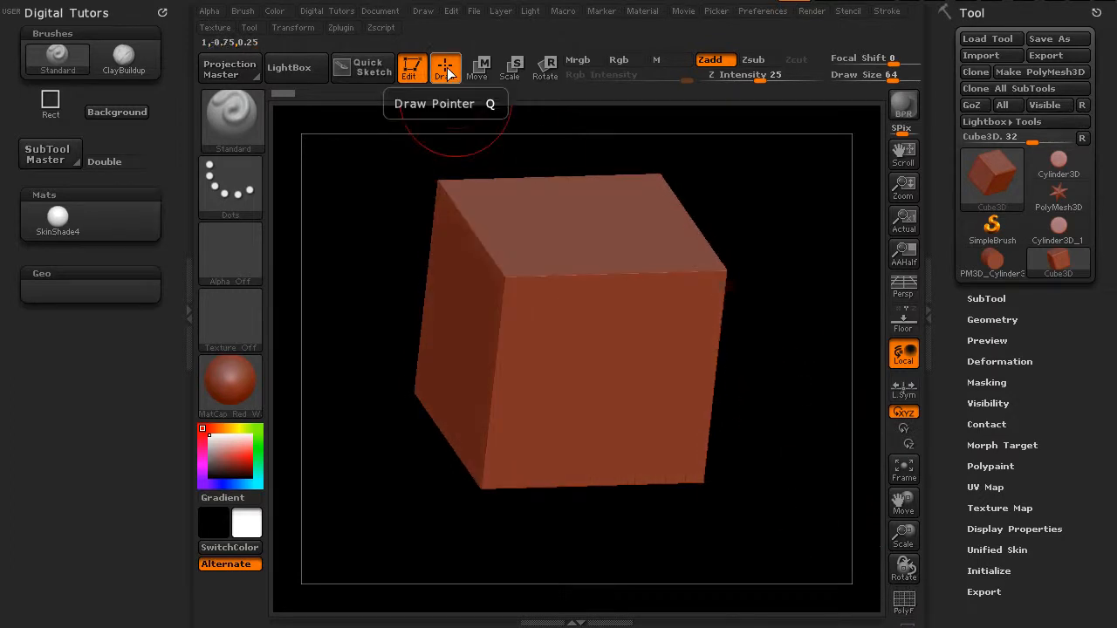
- Clear the canvas, place a fresh Cube3D in Edit mode, and switch it to the PolyMesh3D star
left_click(410, 68)
key("ctrl+n")
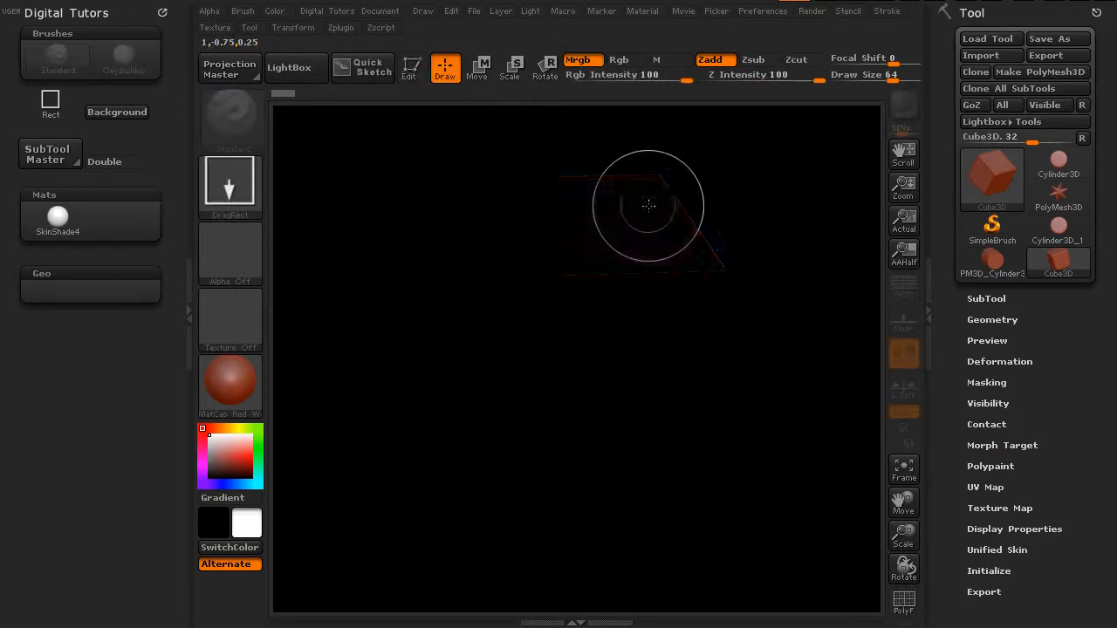
left_click(412, 70)
left_click_drag(845, 307, 823, 326)
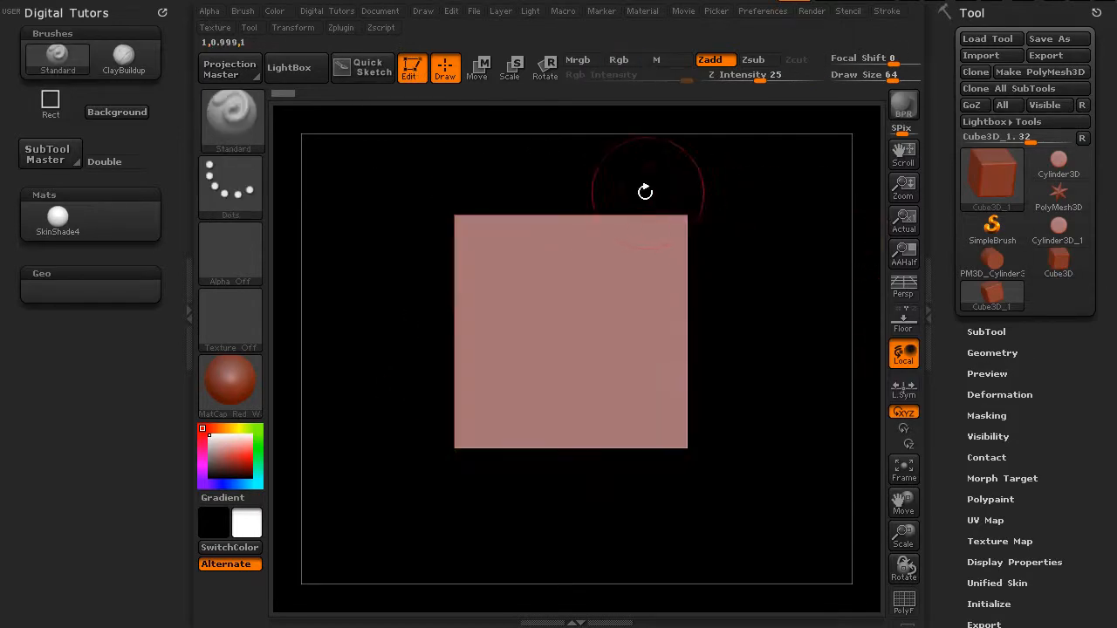
left_click(1058, 194)
left_click_drag(830, 285, 795, 297)
- Start recording a new macro and agree to fully initialize ZBrush whenever it runs
left_click(563, 11)
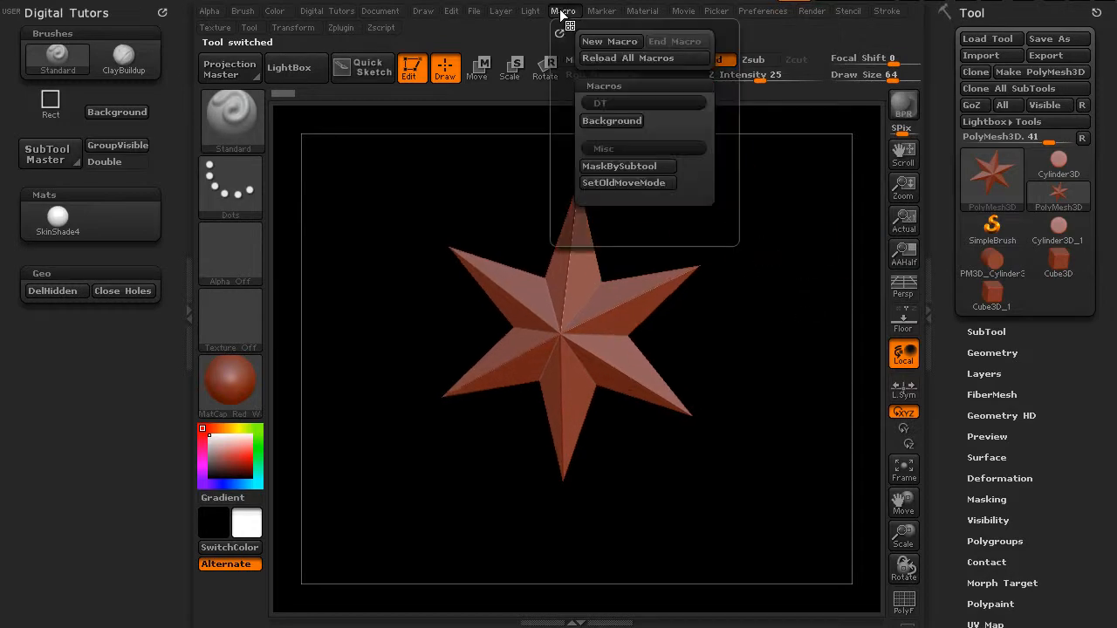
left_click(603, 41)
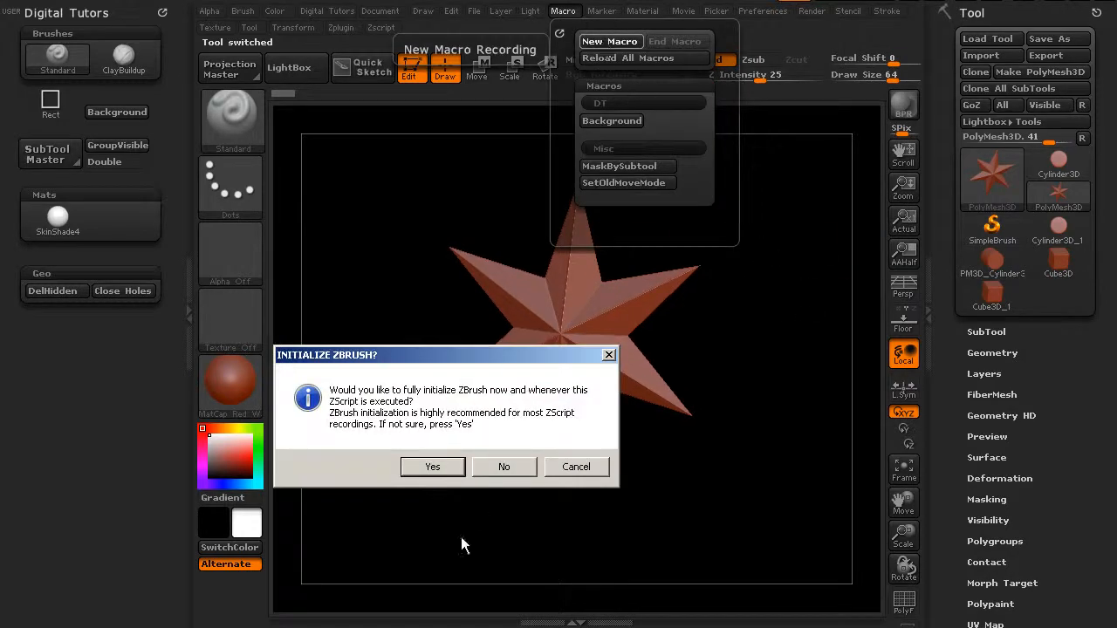
left_click(432, 467)
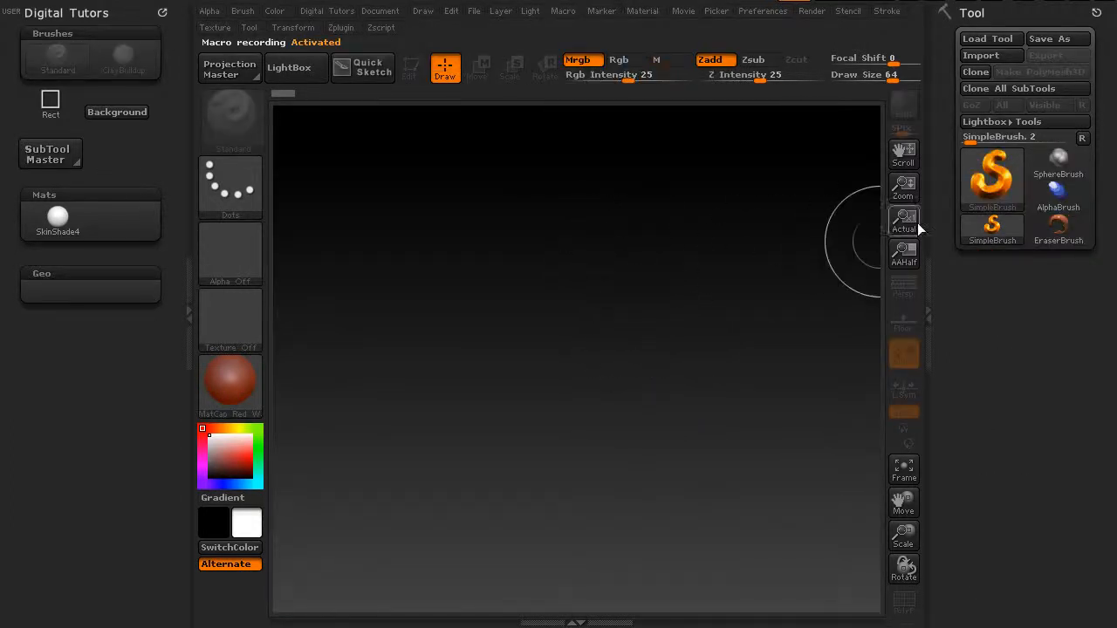
- Draw a Cube3D on the canvas, facing front, and enter Edit mode
left_click(997, 189)
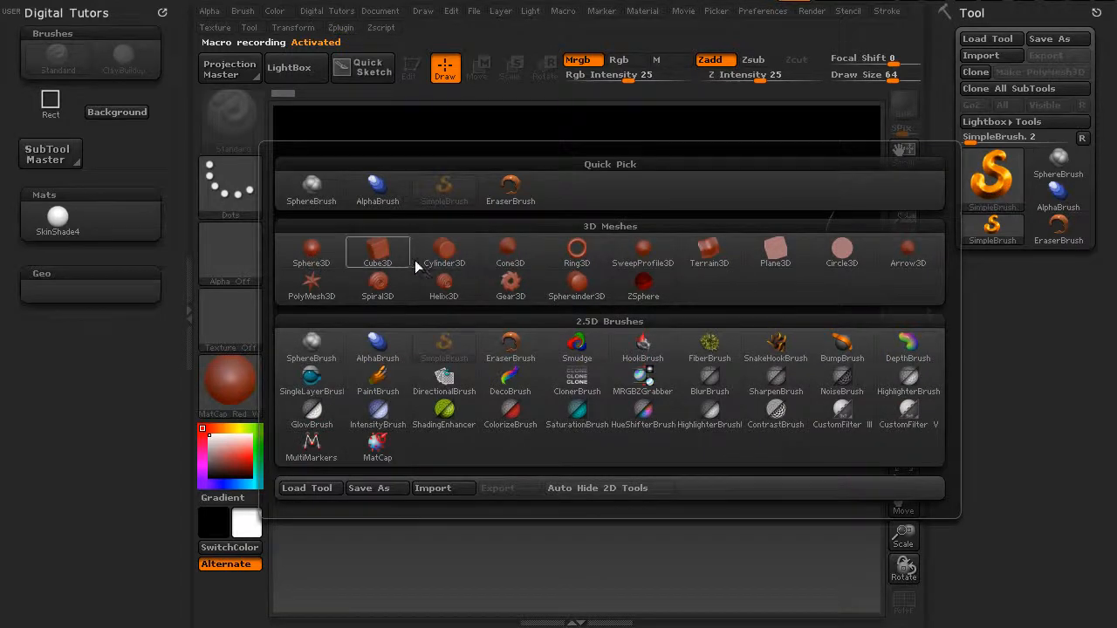
left_click(378, 249)
mouse_move(559, 343)
left_mouse_down()
mouse_move(636, 440)
mouse_move(603, 517)
mouse_move(568, 551)
left_mouse_up()
left_click(412, 70)
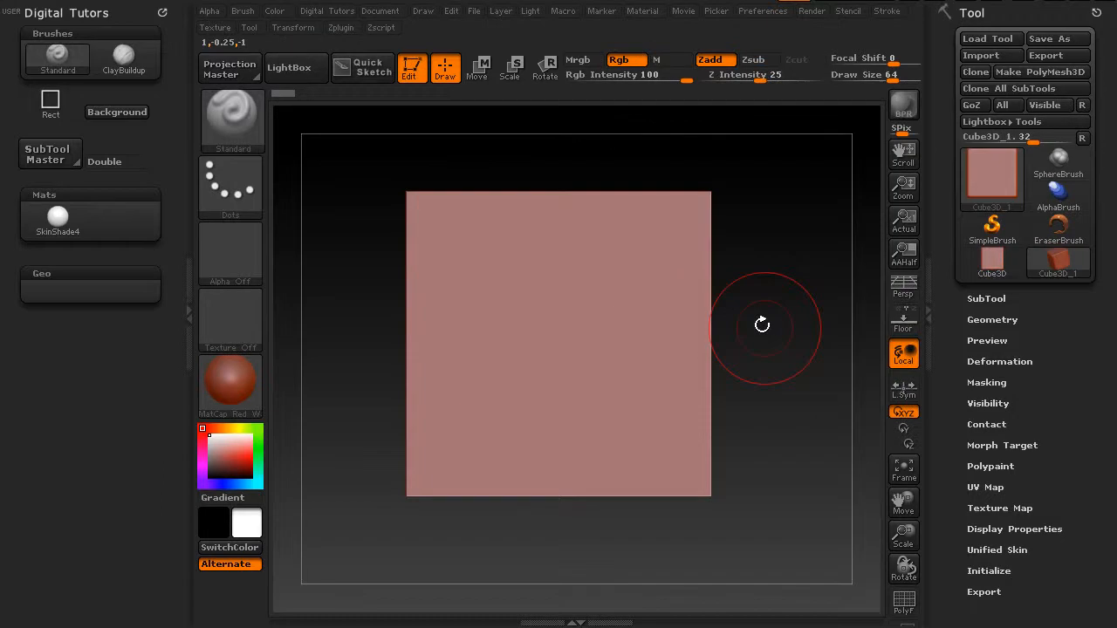
- Expand the cube's SubTool settings and convert the cube to a PolyMesh3D
left_click(988, 299)
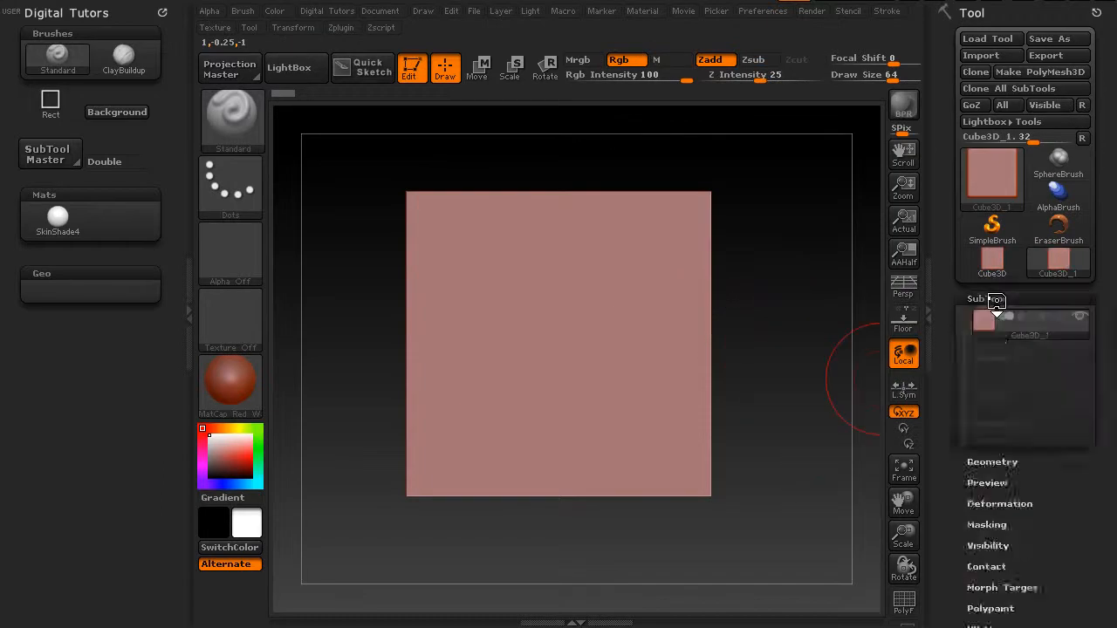
left_click_drag(945, 242, 948, 254)
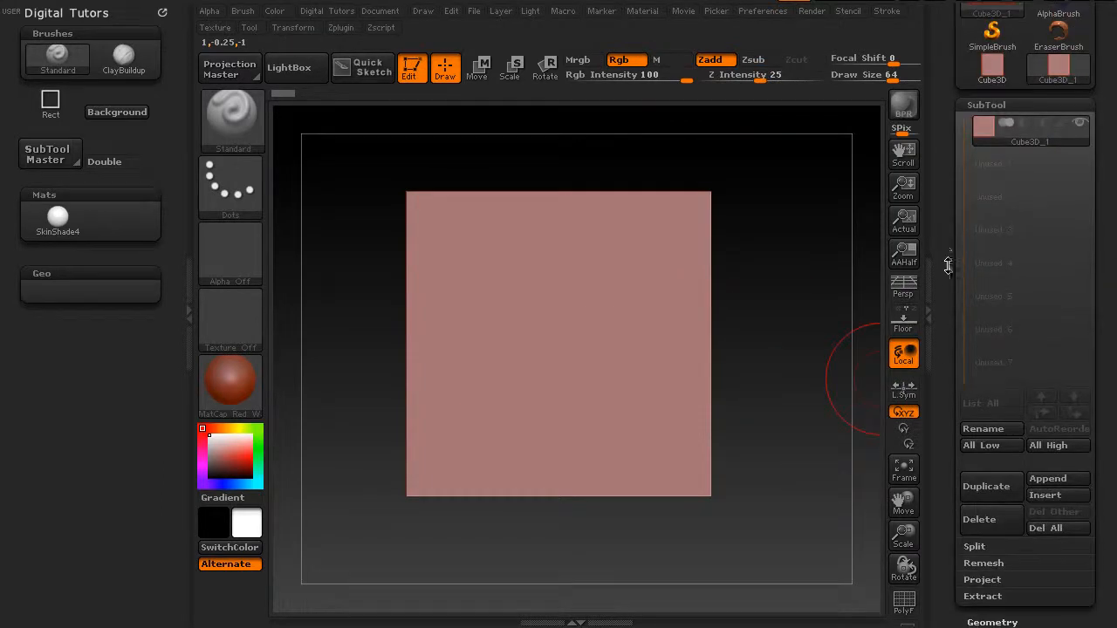
left_click_drag(942, 118, 947, 246)
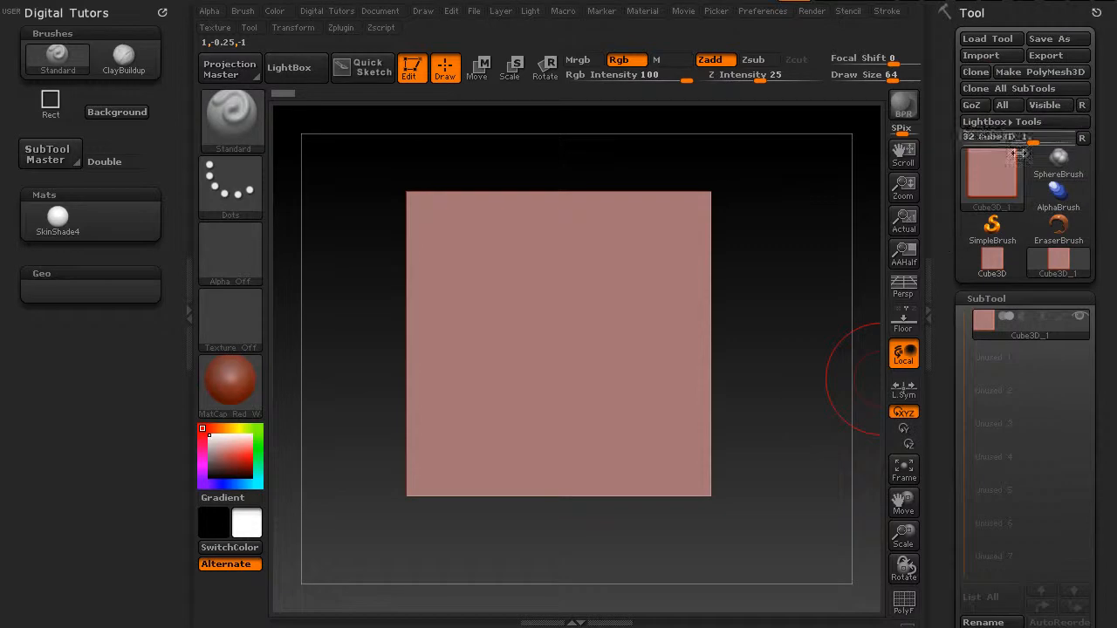
left_click(1028, 78)
- Remesh the cube with ReMesh All at resolution 16 and Polish 0, keeping PolyGrp on
left_click_drag(945, 299, 953, 131)
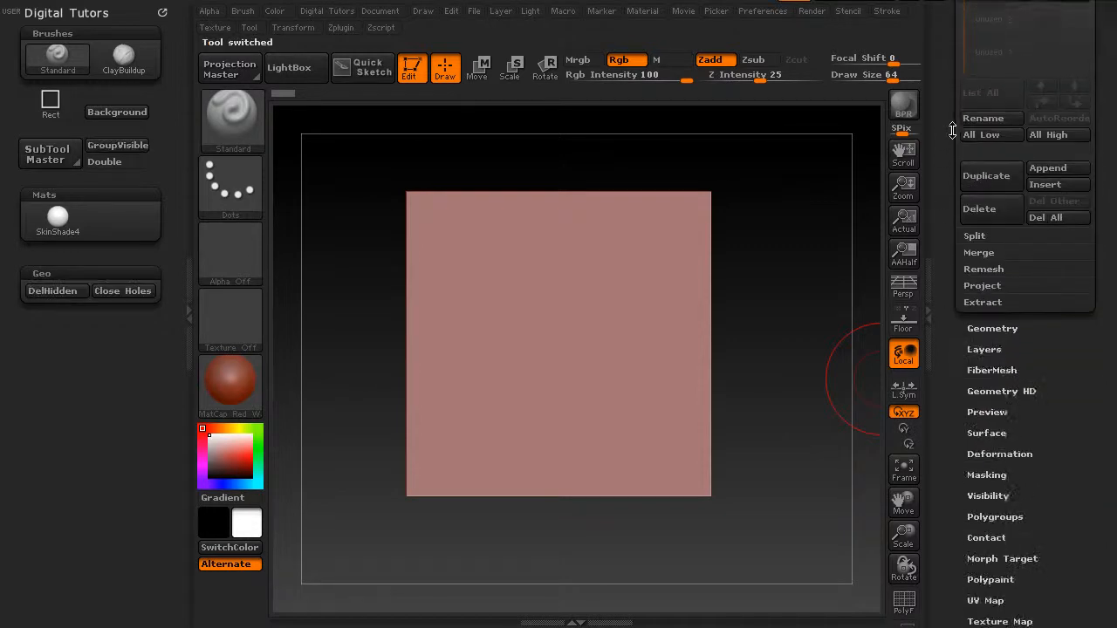
left_click(985, 269)
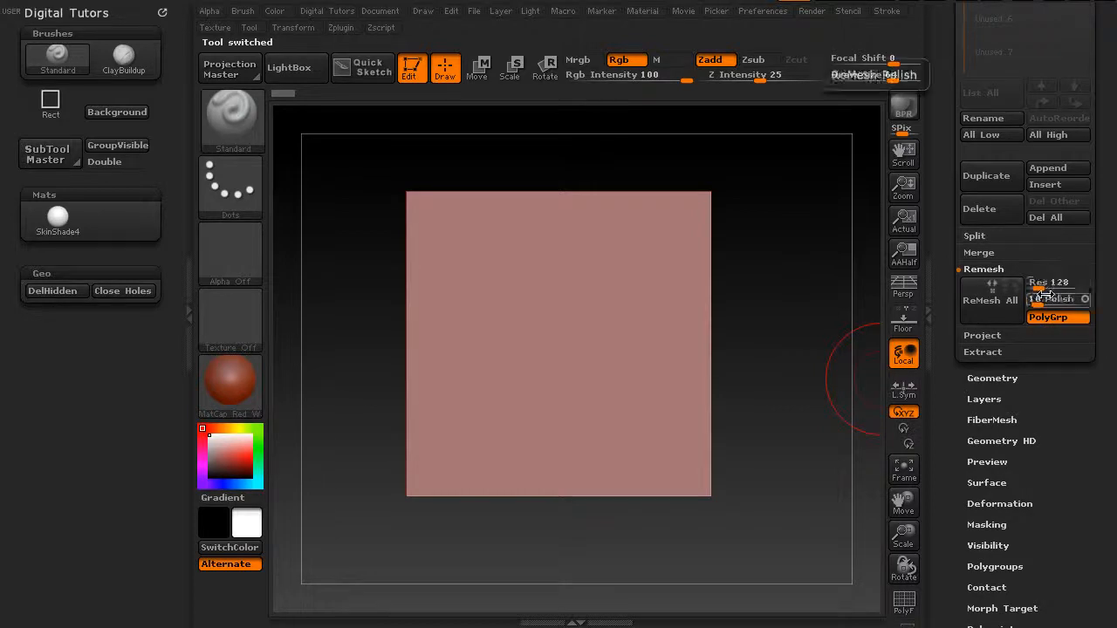
left_click_drag(1050, 291, 1034, 288)
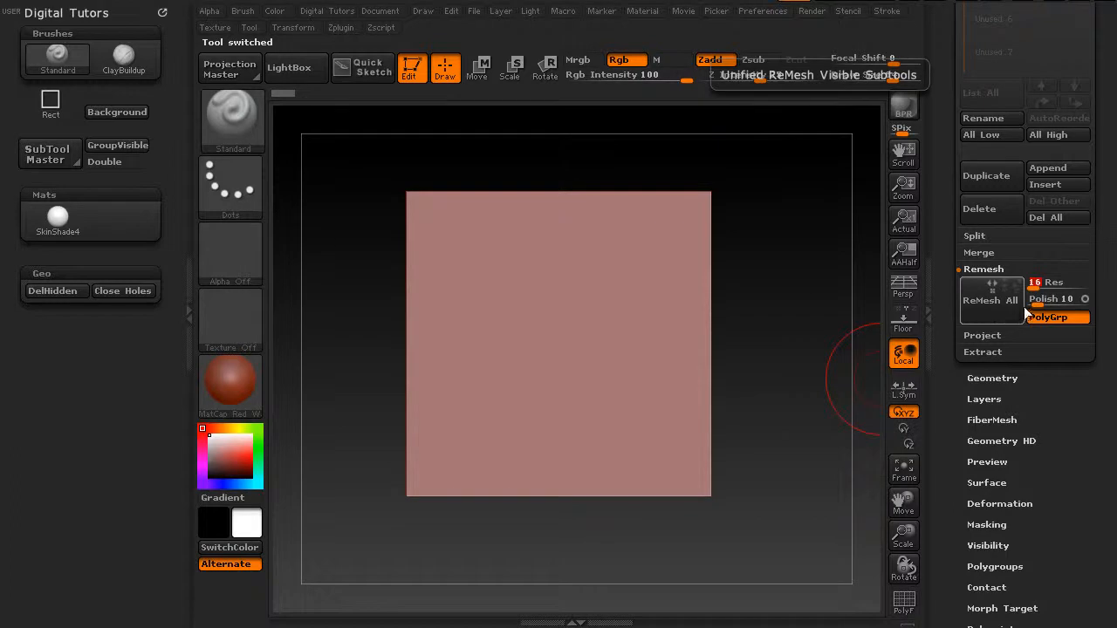
left_click_drag(1038, 302, 1030, 302)
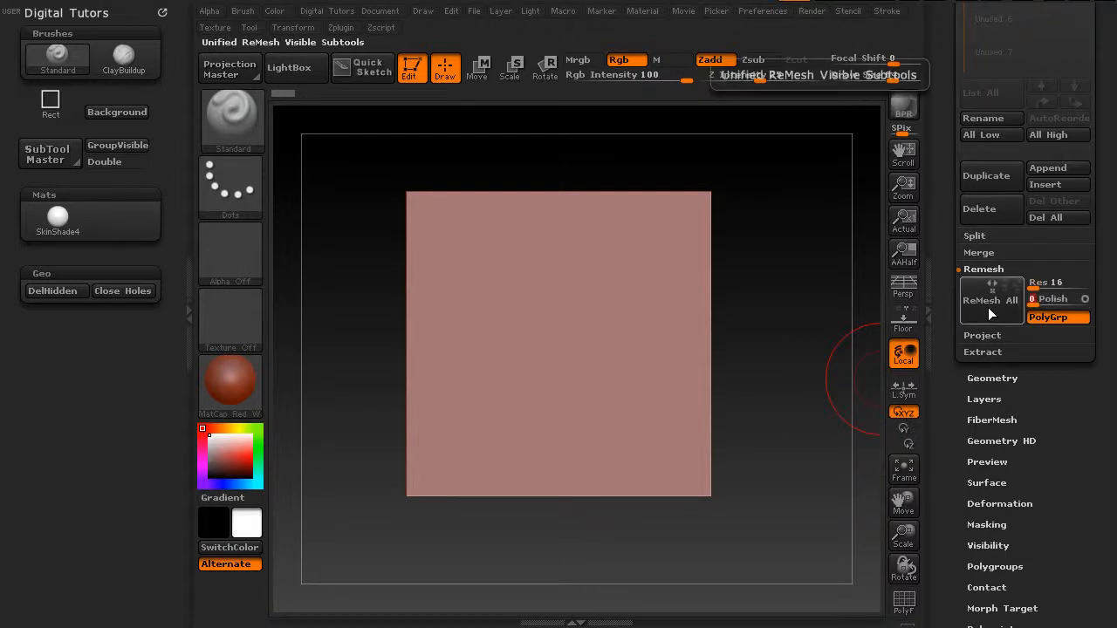
left_click(991, 300)
- Rotate the remeshed cube to a three-quarter view and check it with the polyframe on, then hide the polyframe
left_click_drag(806, 233, 836, 391)
left_click(904, 602)
left_click_drag(849, 344, 831, 324)
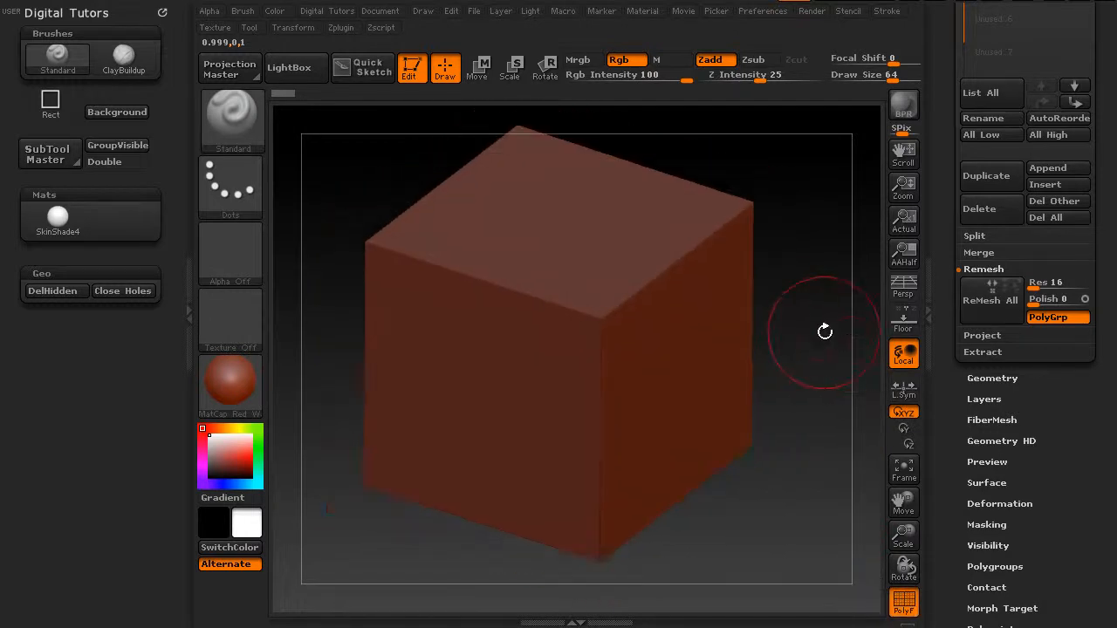
key("shift+f")
- Compare the two subtools and delete the original PM3D_Cube3D_1, keeping only the remeshed skin
left_click_drag(948, 152, 952, 323)
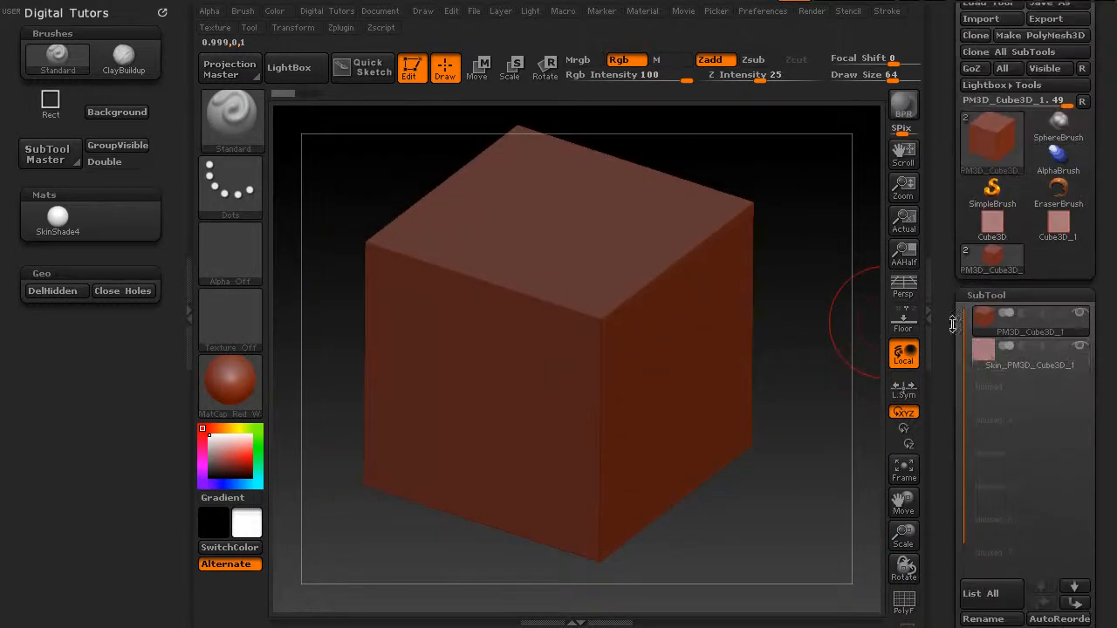
mouse_move(1021, 368)
mouse_move(1027, 336)
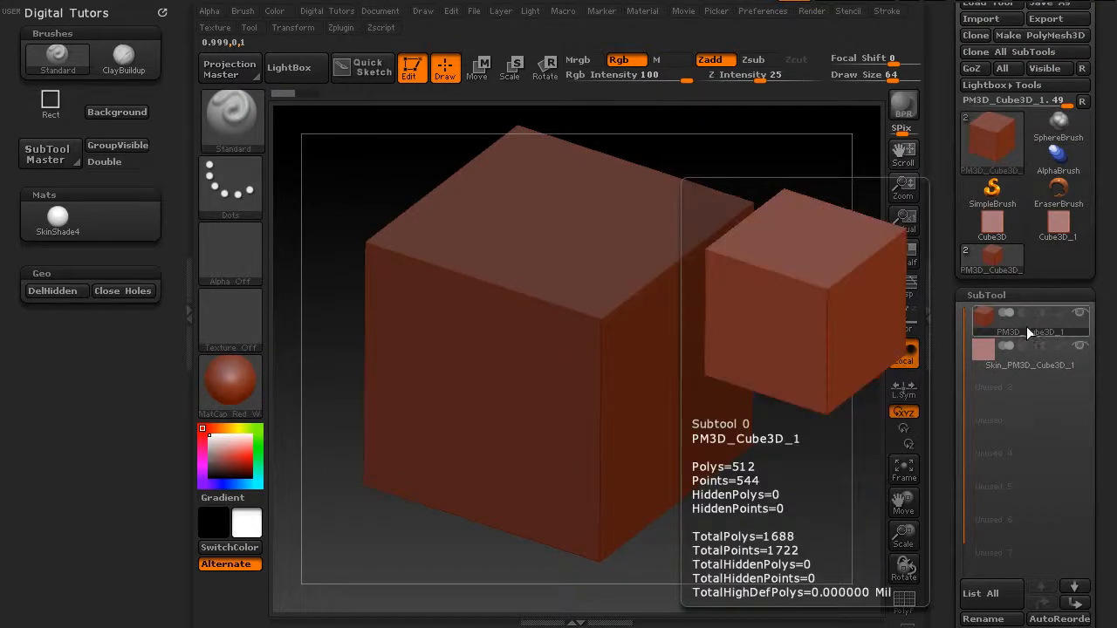
scroll(1005, 375, "down", 5)
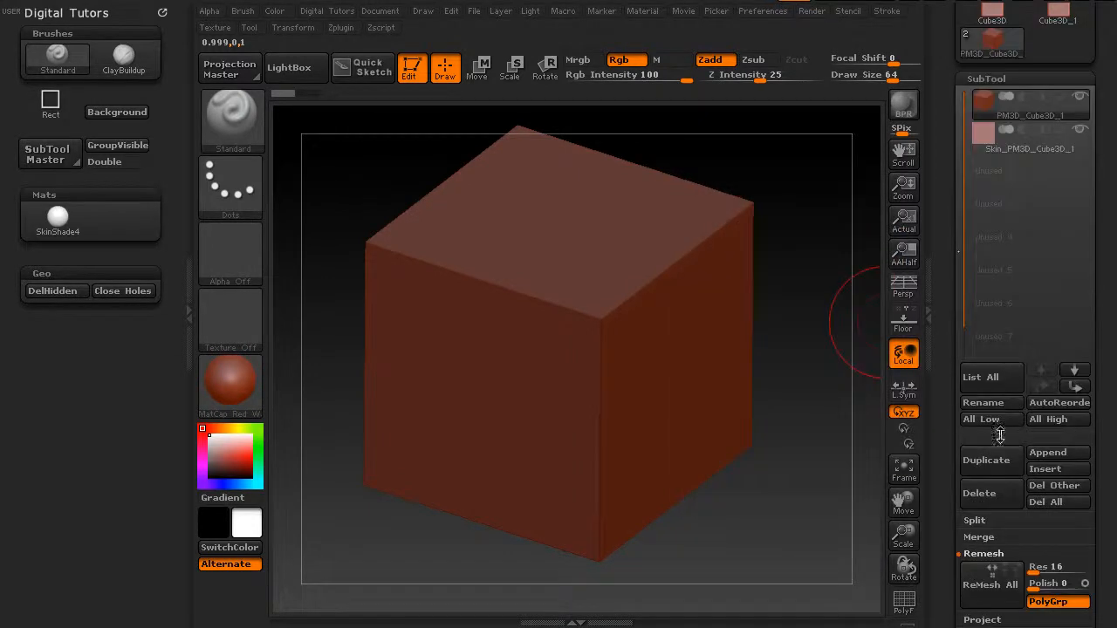
left_click(995, 491)
left_click(791, 527)
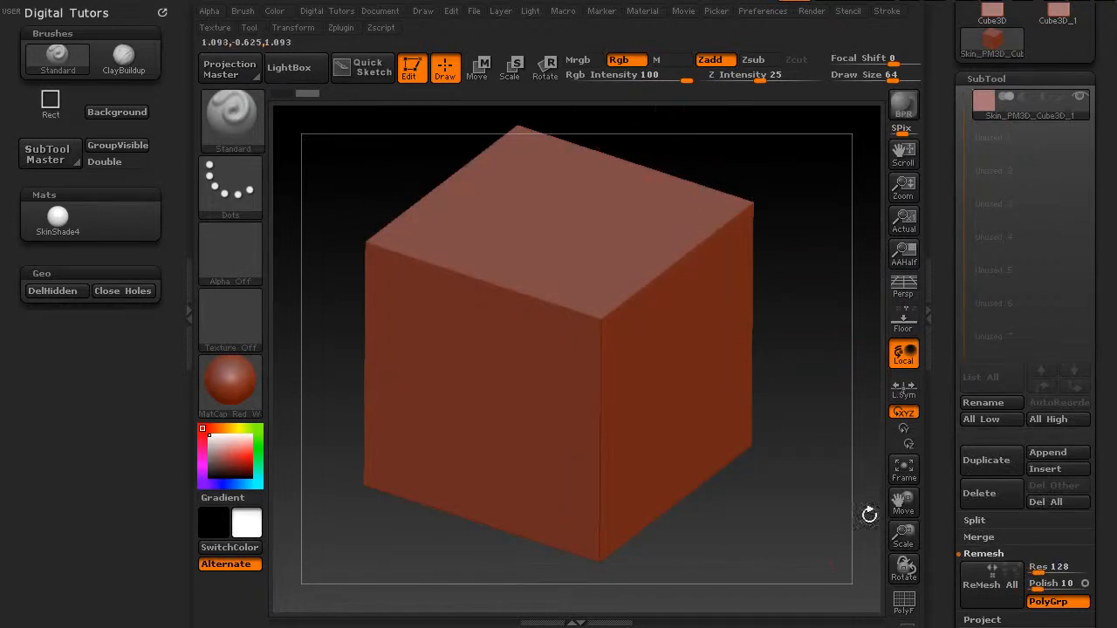
- Show the polyframe, reconstruct the remeshed cube's lower subdivision levels, and delete the higher levels
left_click(904, 603)
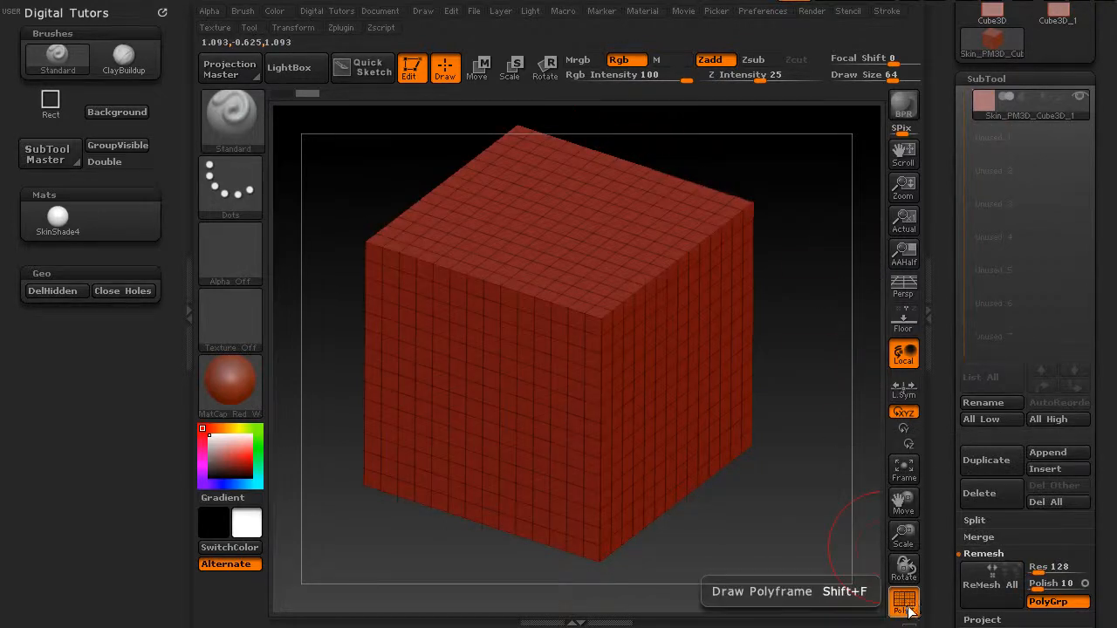
scroll(977, 466, "down", 3)
left_click(984, 472)
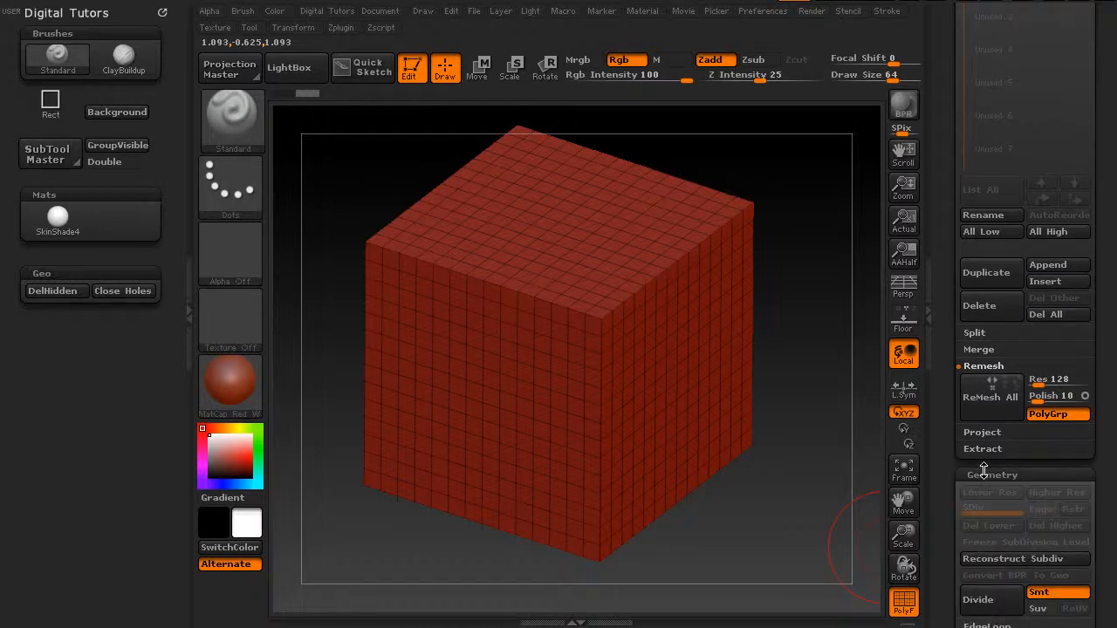
left_click(1002, 398)
left_click(1004, 399)
left_click(1054, 368)
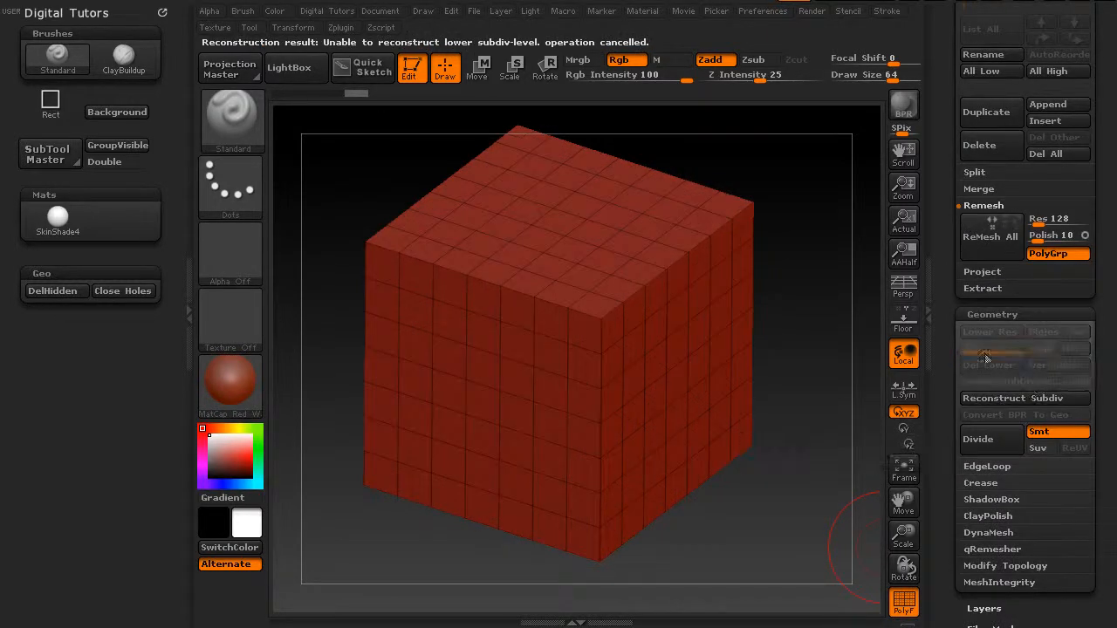
- End the macro recording and save it as CubeCreate in the DT macros folder
left_click(563, 11)
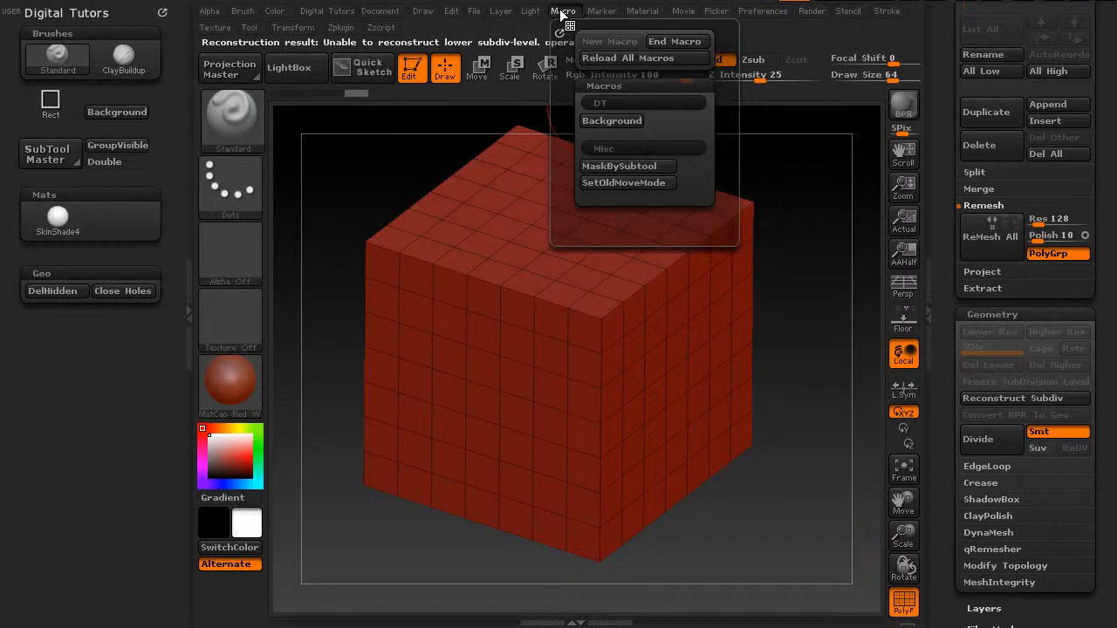
left_click(663, 42)
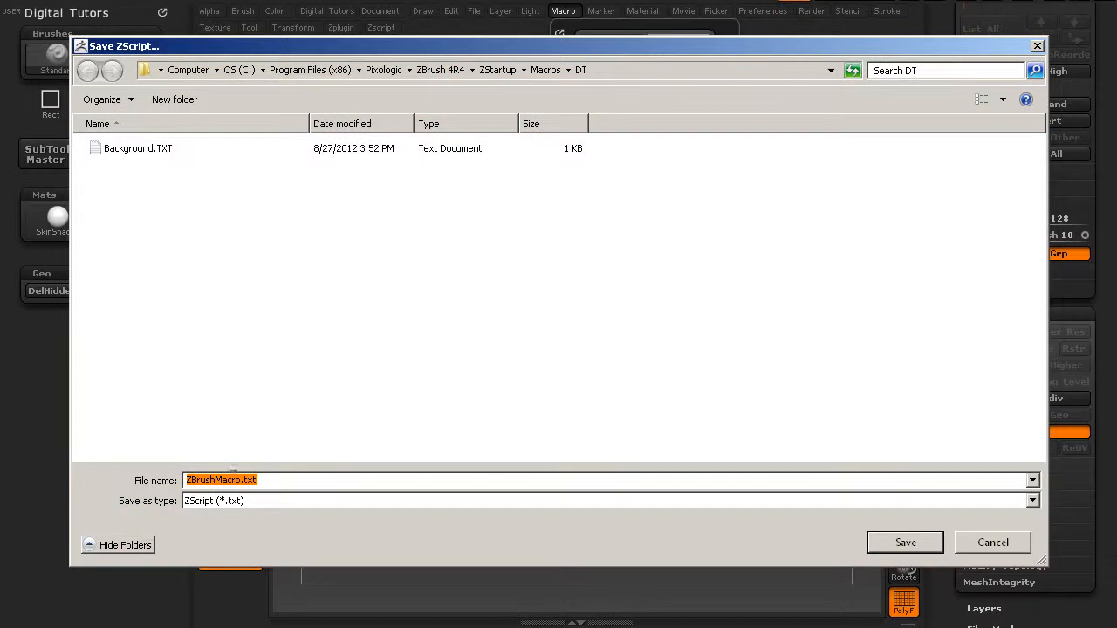
left_click(237, 480)
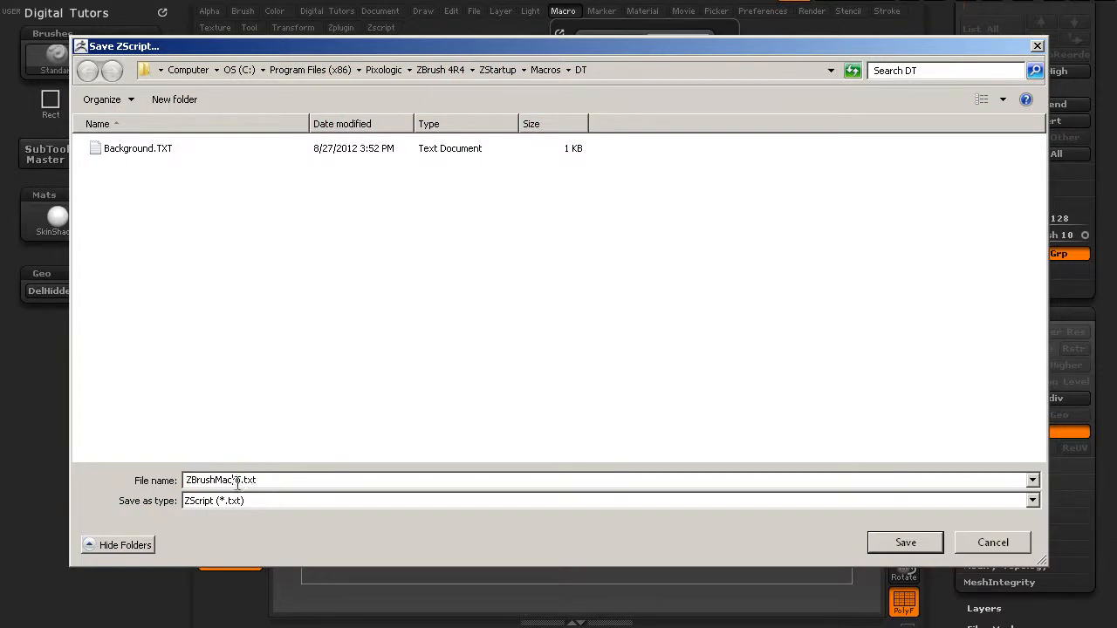
left_click_drag(241, 480, 129, 481)
type("CubeCreate")
key("Return")
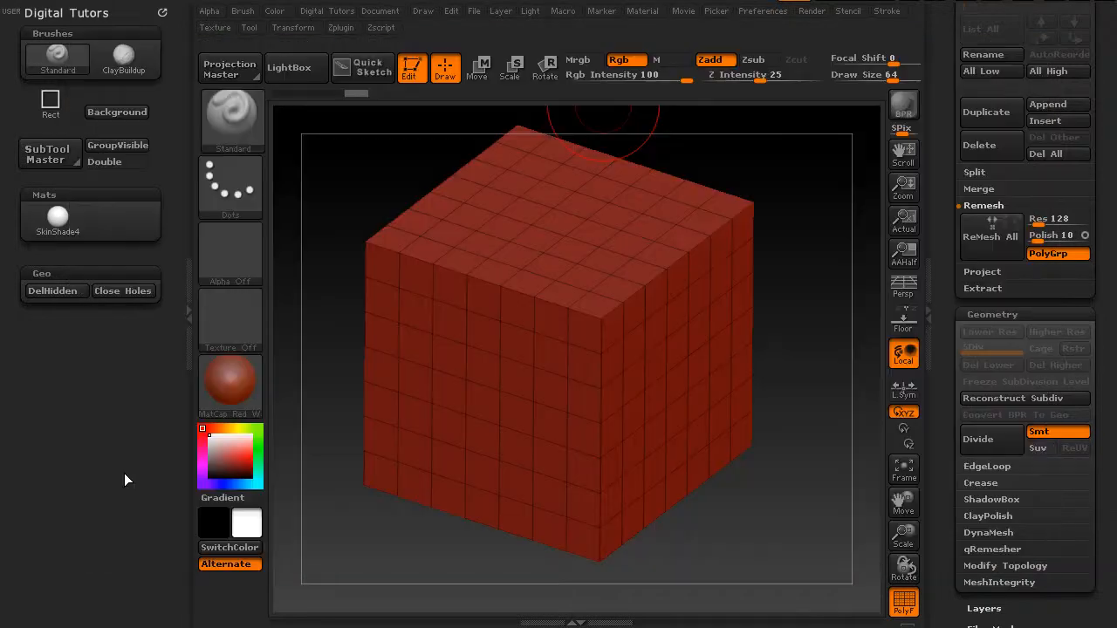
- Replace the cube on the canvas with the Sphere3D primitive
left_click_drag(957, 193, 946, 419)
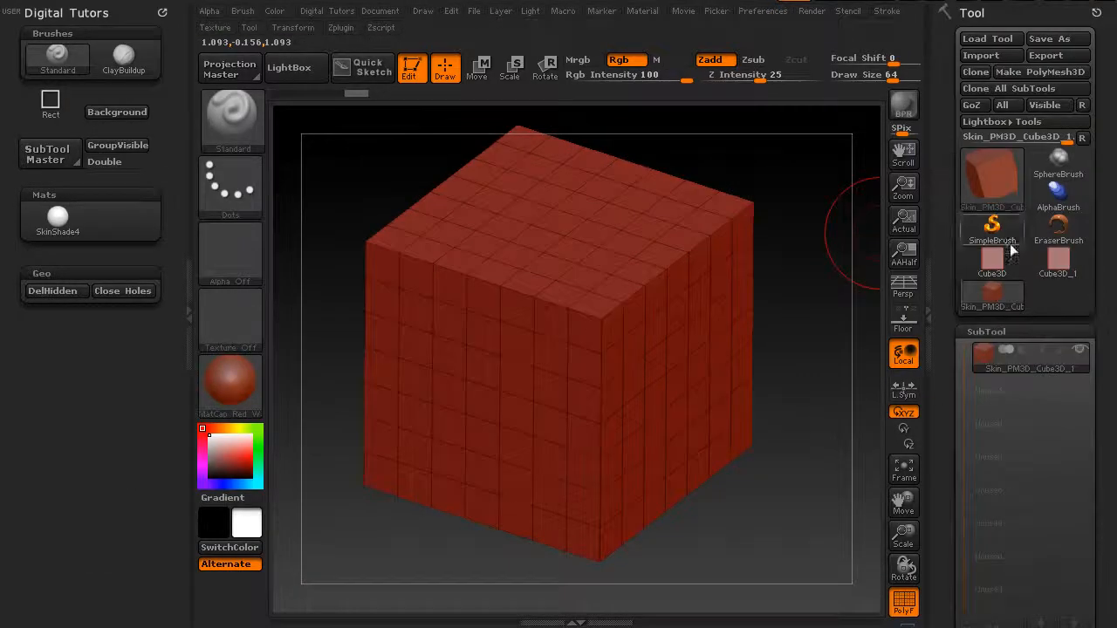
left_click(993, 193)
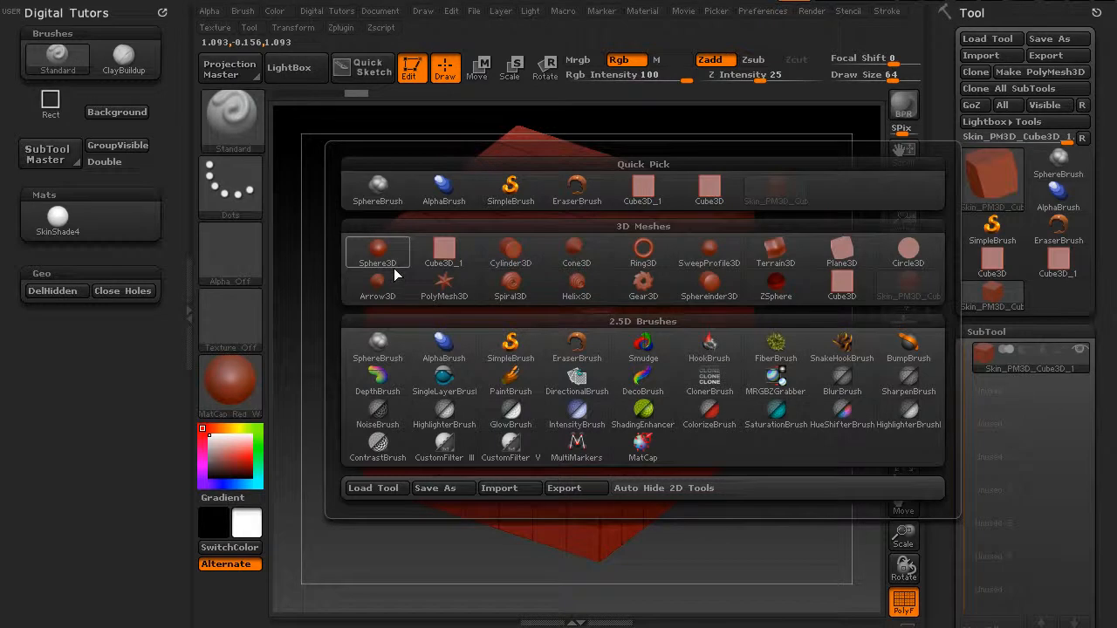
left_click(400, 265)
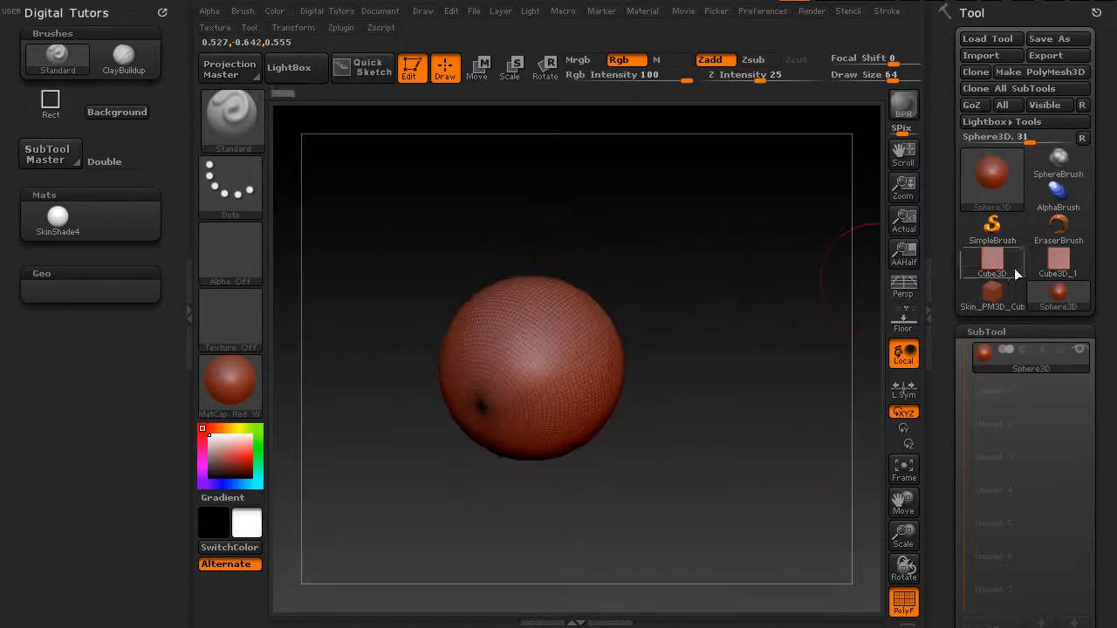
- Run the Background macro and the CubeCreate macro, choosing to always accept its non-undoable operations until the next restart
left_click(129, 112)
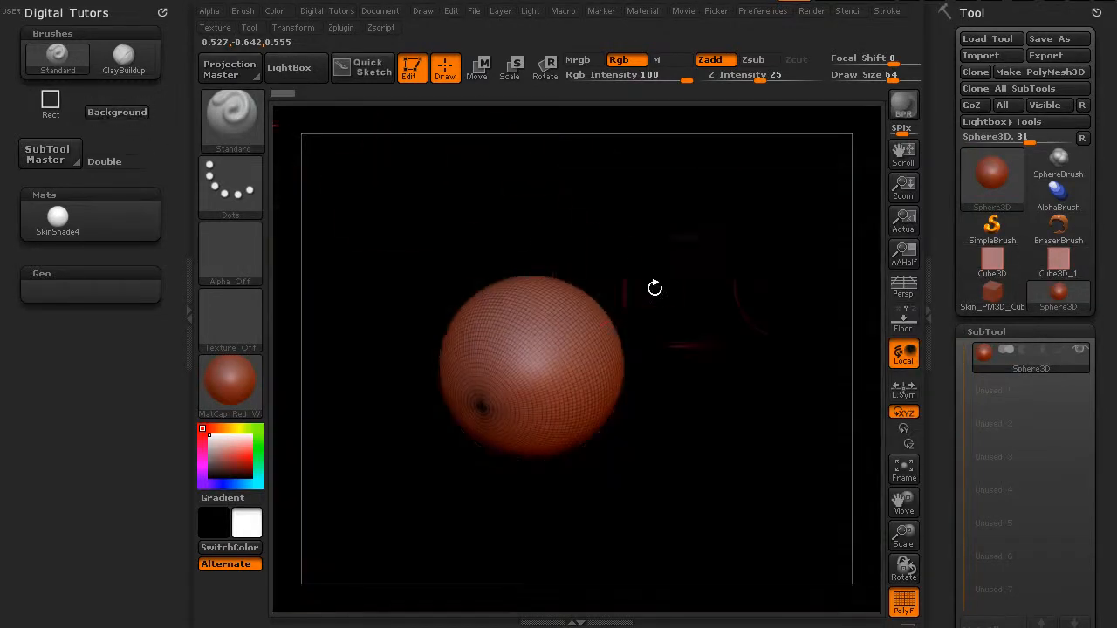
left_click_drag(688, 274, 735, 268, "alt")
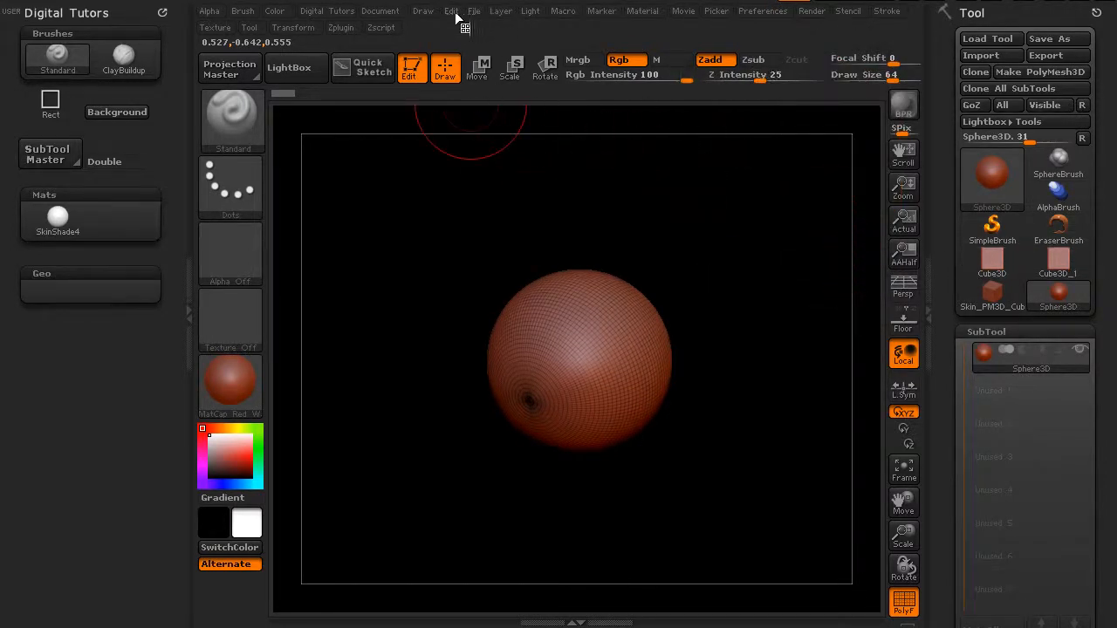
left_click(563, 12)
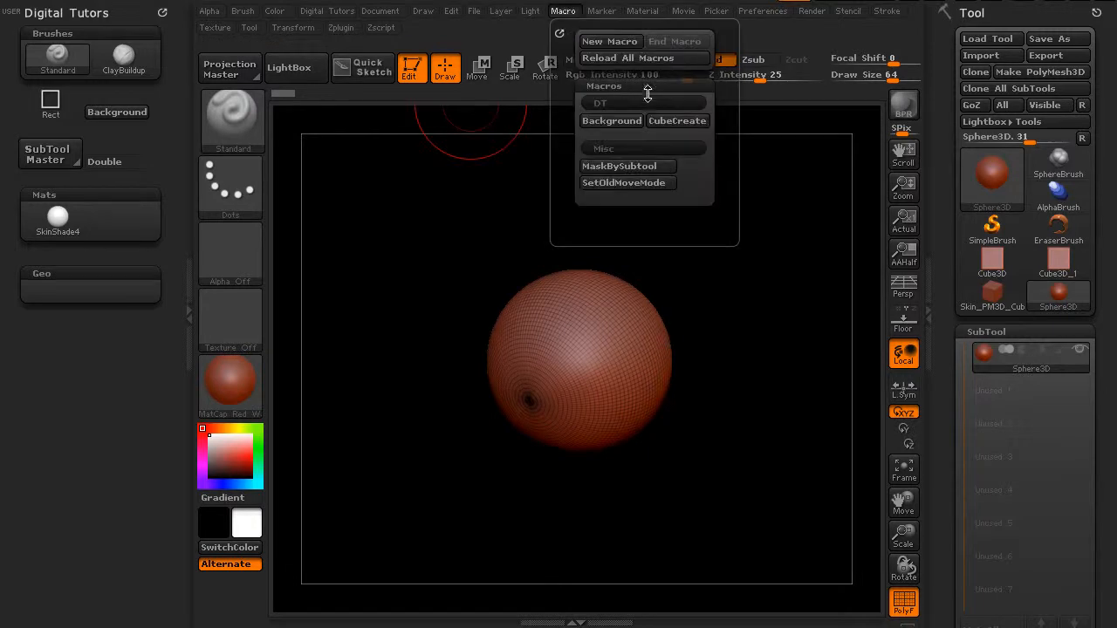
left_click(677, 121)
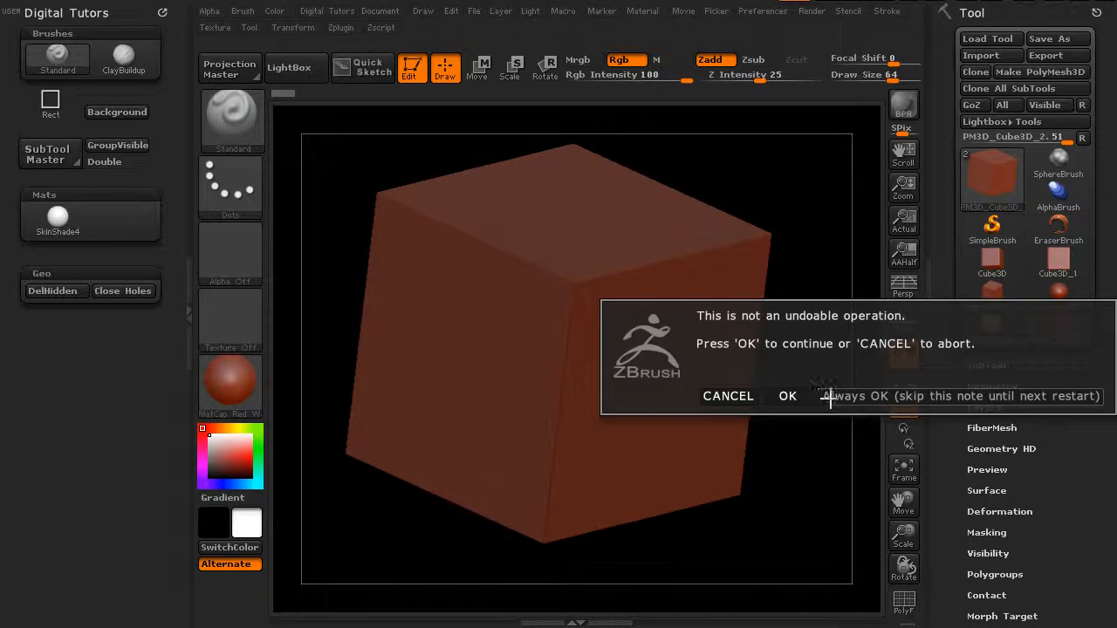
left_click(830, 397)
mouse_move(815, 162)
left_mouse_down()
mouse_move(773, 159)
mouse_move(795, 183)
mouse_move(831, 132)
mouse_move(796, 170)
left_mouse_up()
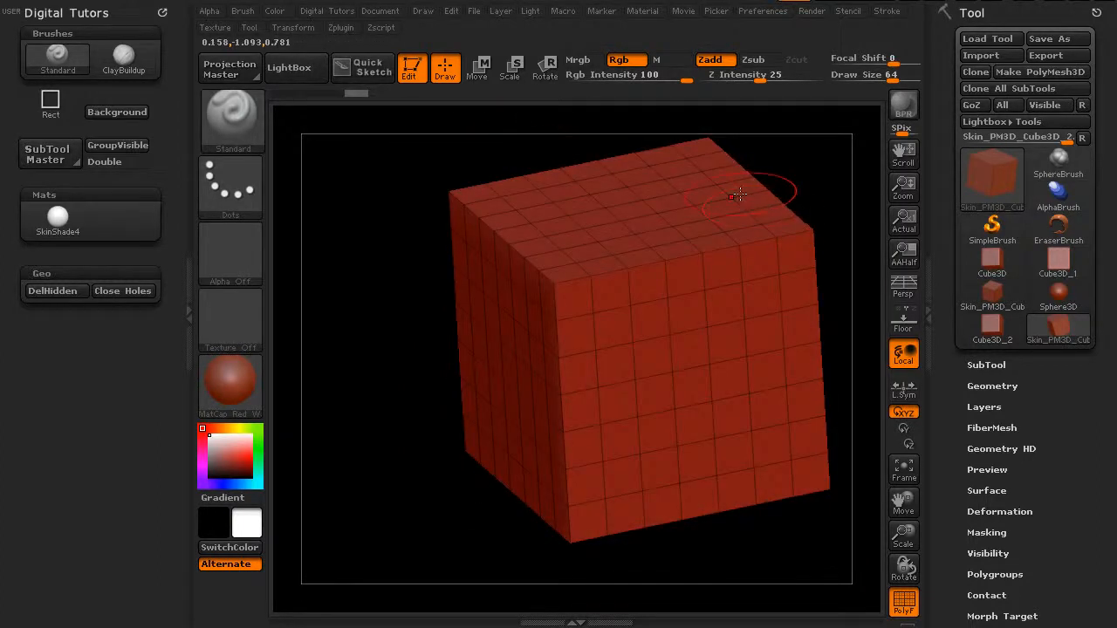
- From a straight front view, isolate the cube's three right-hand polygon columns, make them a separate polygroup, and show the whole cube again
left_click_drag(389, 195, 781, 279)
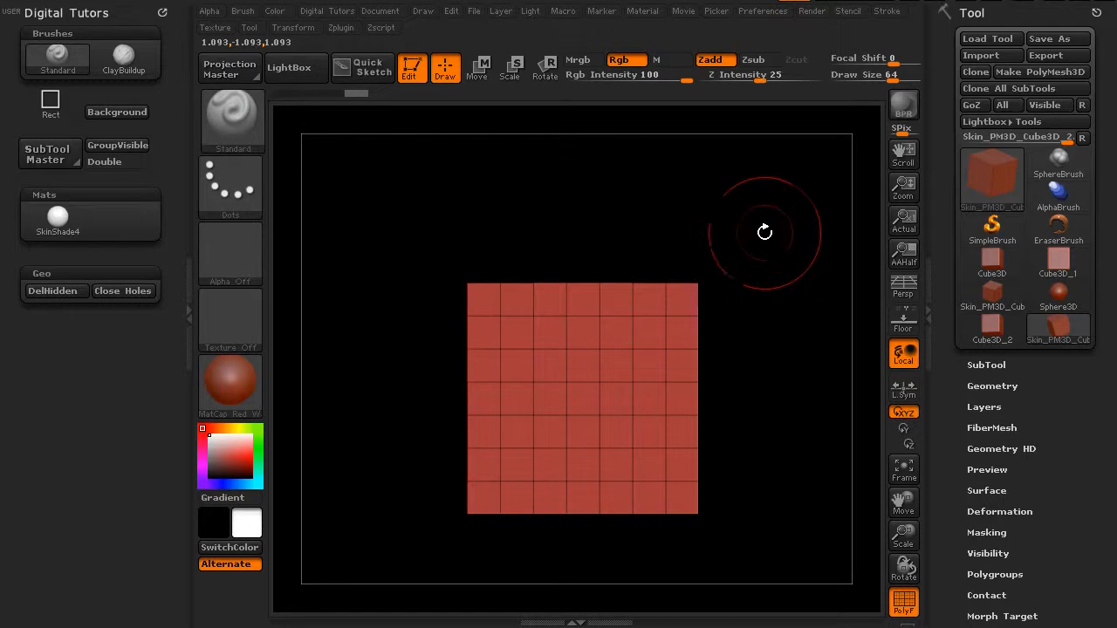
left_click_drag(780, 238, 767, 239, "alt")
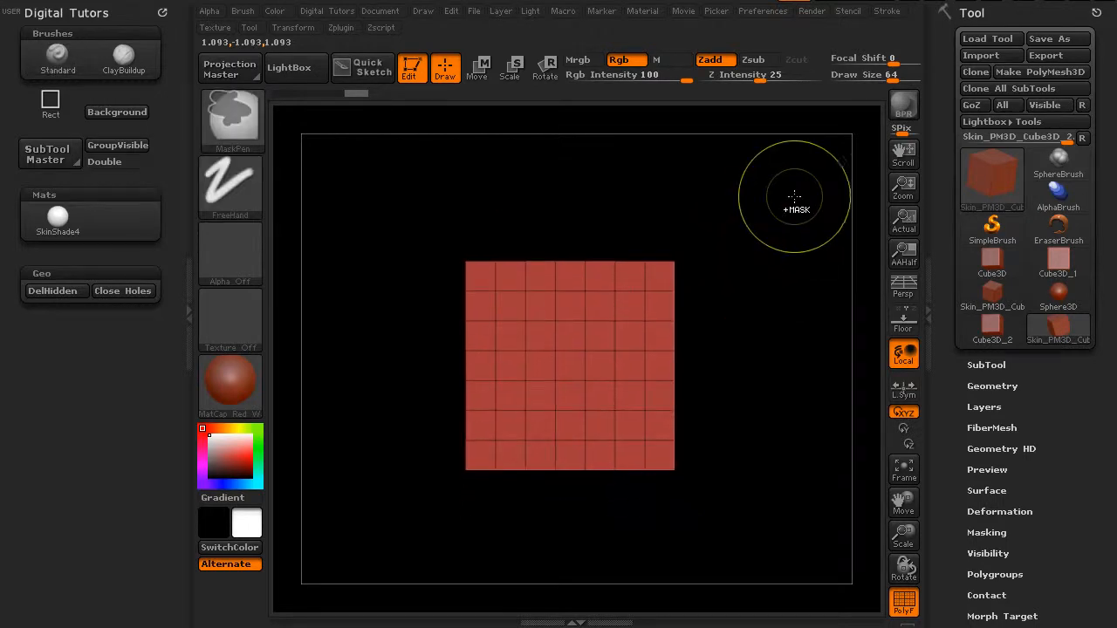
left_click_drag(798, 199, 583, 531, "ctrl+shift")
scroll(943, 493, "down", 5)
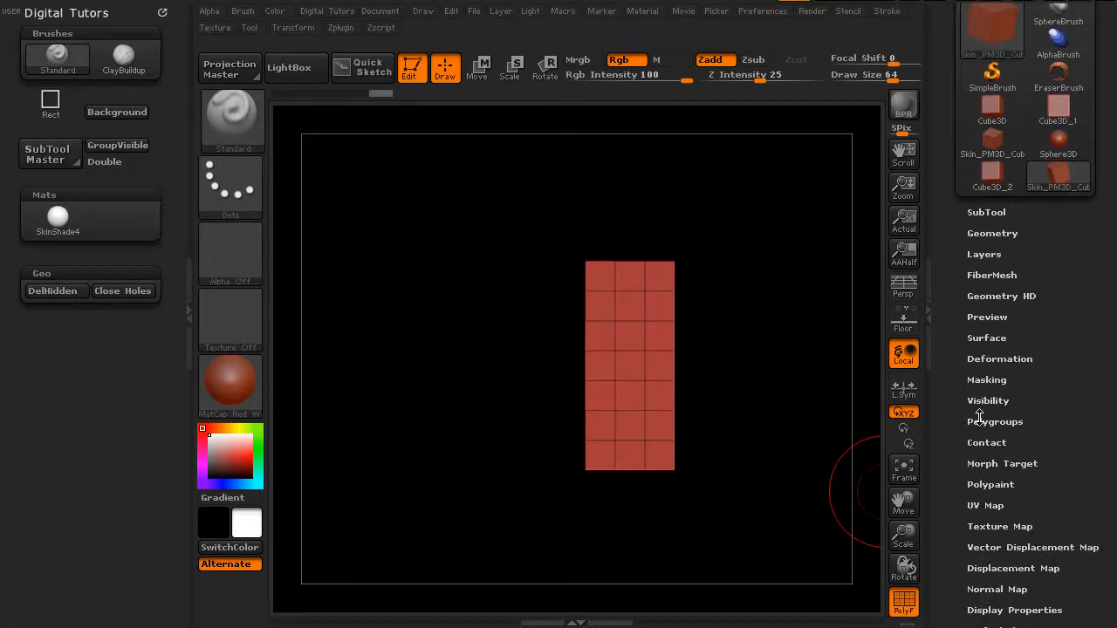
left_click(983, 423)
left_click(992, 478)
left_click(781, 269, "ctrl+shift")
left_click_drag(780, 269, 797, 341)
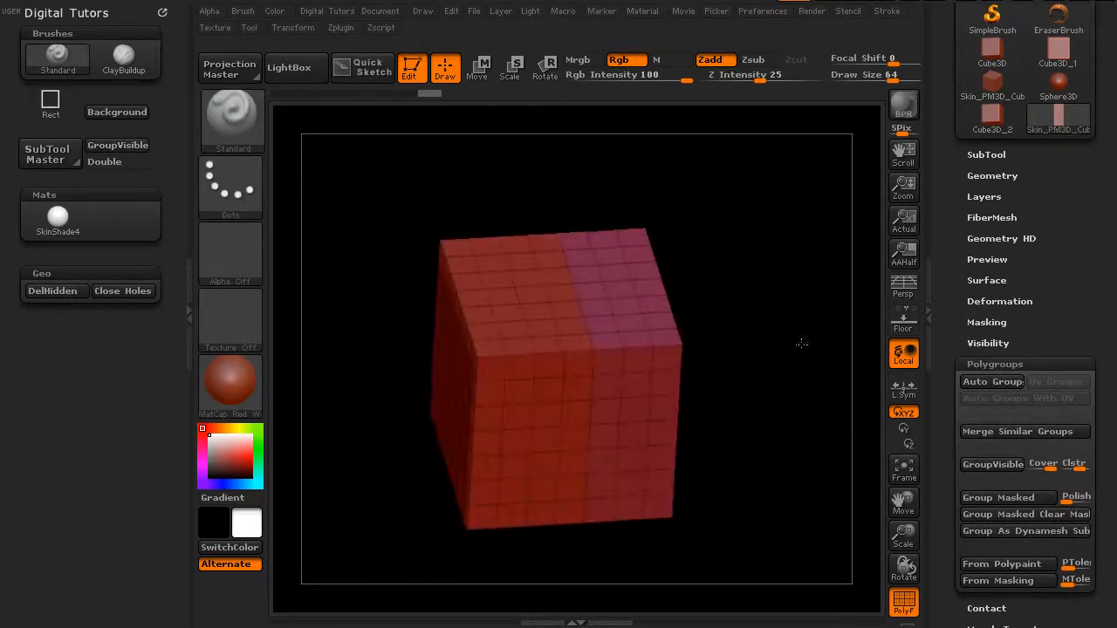
- Collapse both side trays, open the brush's Auto Masking settings, and set Mask By Polygroups to 0
left_click(936, 314)
left_click_drag(853, 259, 922, 282)
left_click(191, 266)
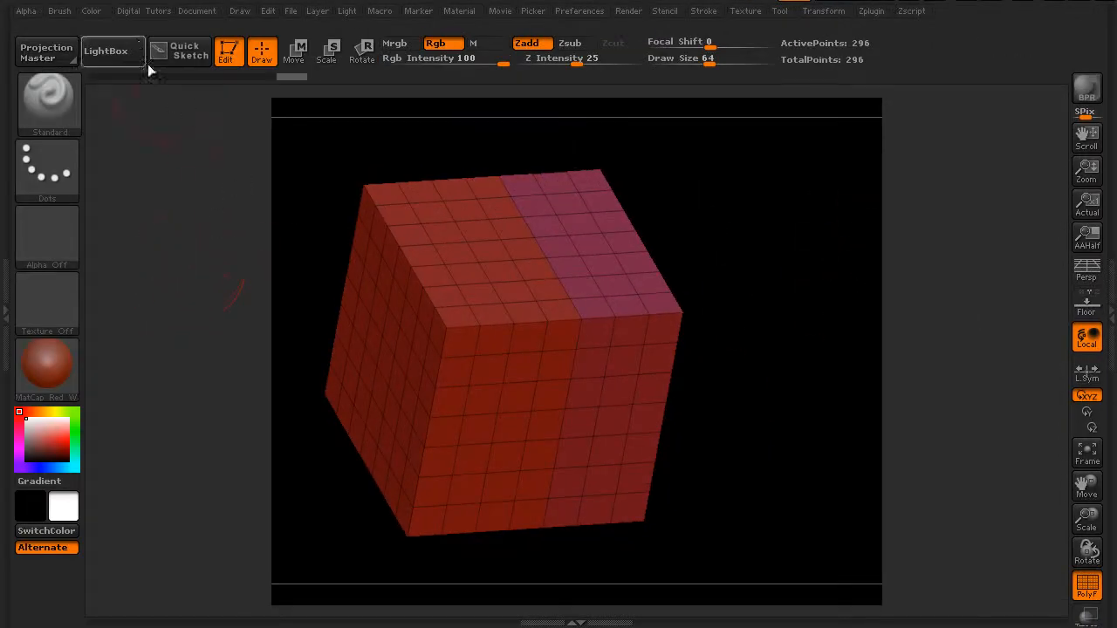
left_click(61, 13)
left_click(119, 474)
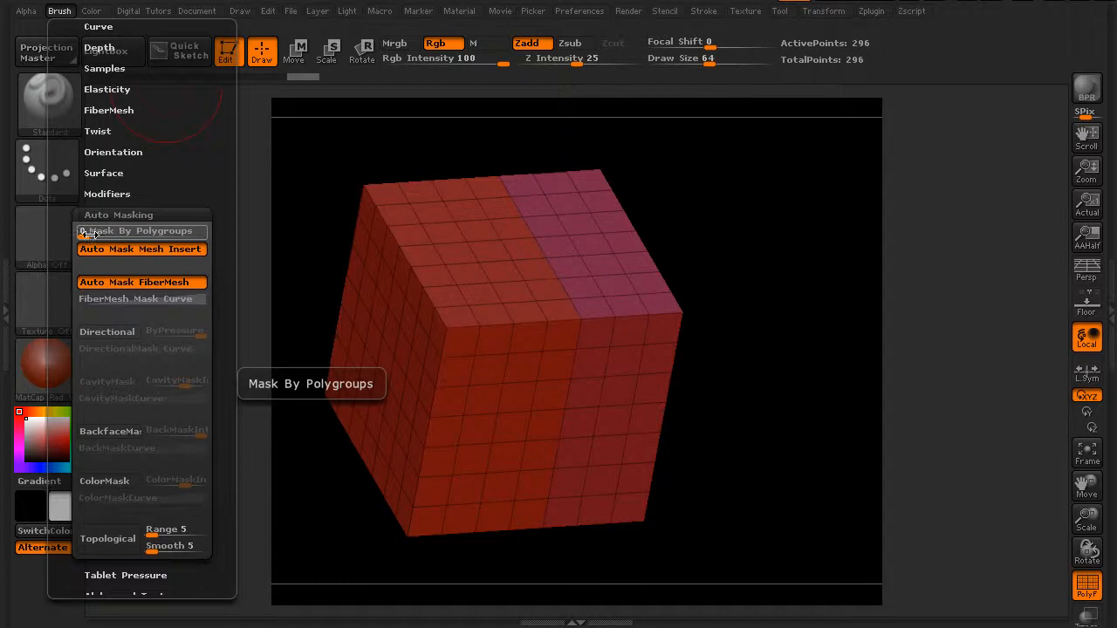
left_click_drag(206, 233, 75, 237)
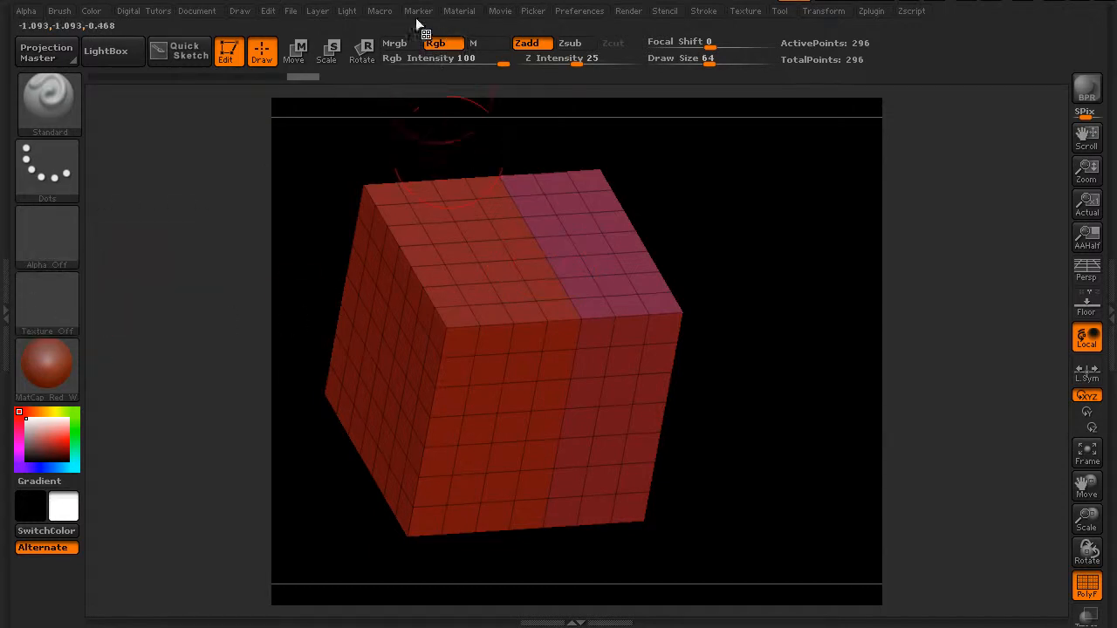
- Start recording a new macro without initializing ZBrush, and set the brush's Mask By Polygroups to 100
left_click(379, 11)
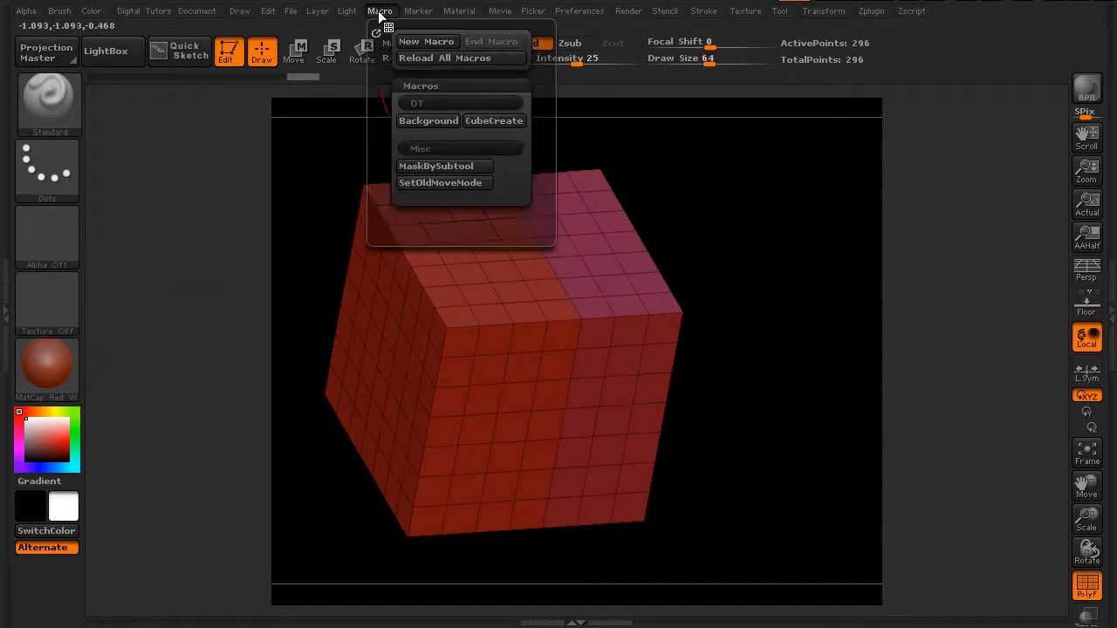
left_click(422, 41)
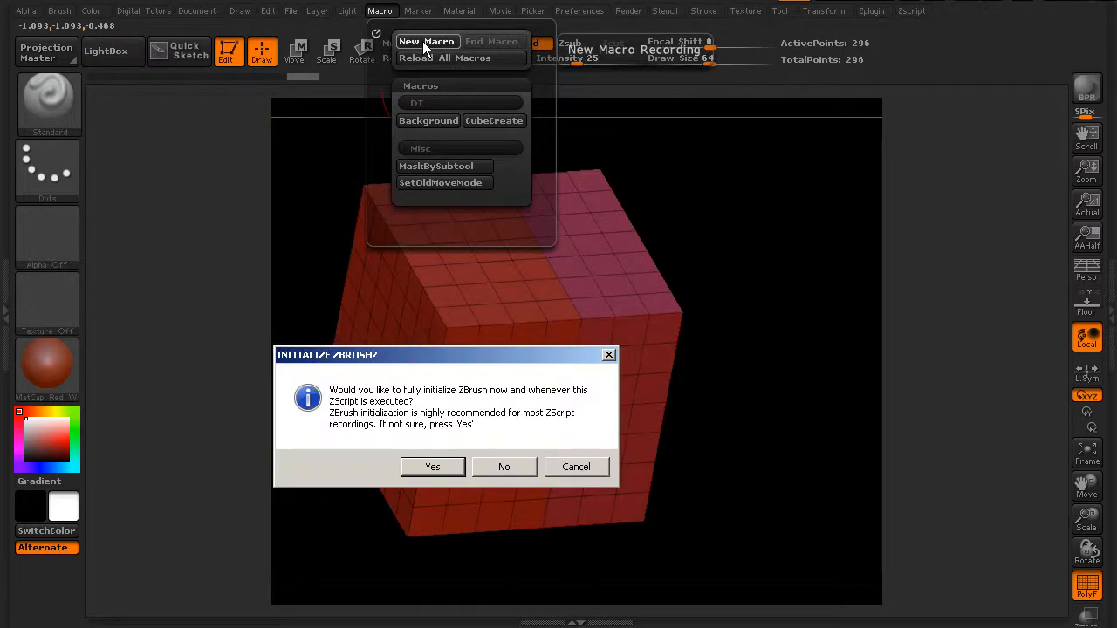
left_click(507, 467)
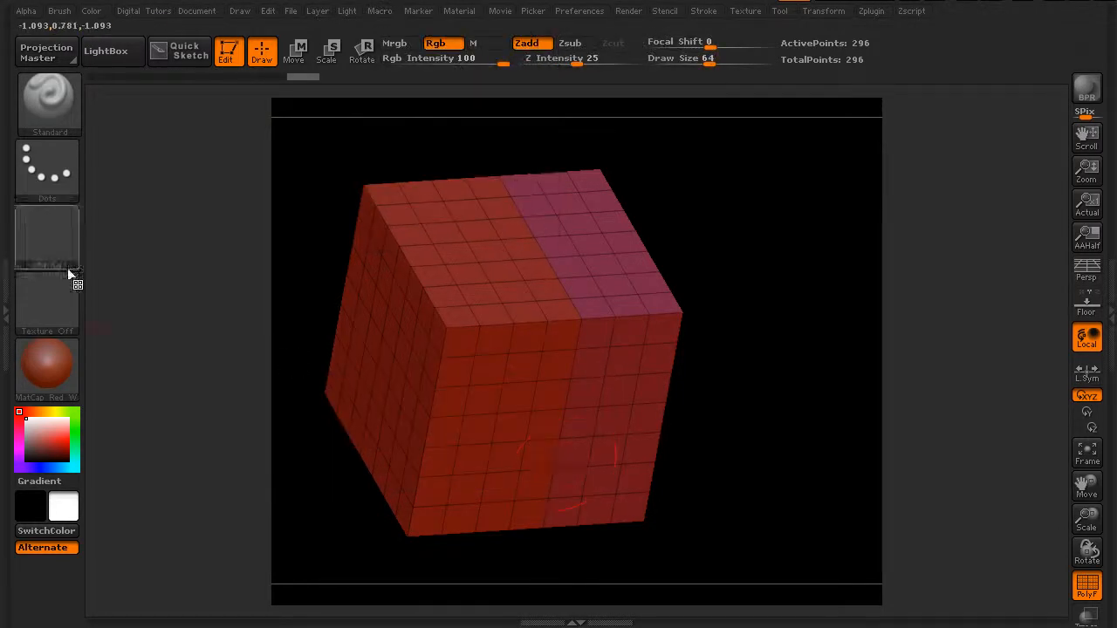
left_click(59, 11)
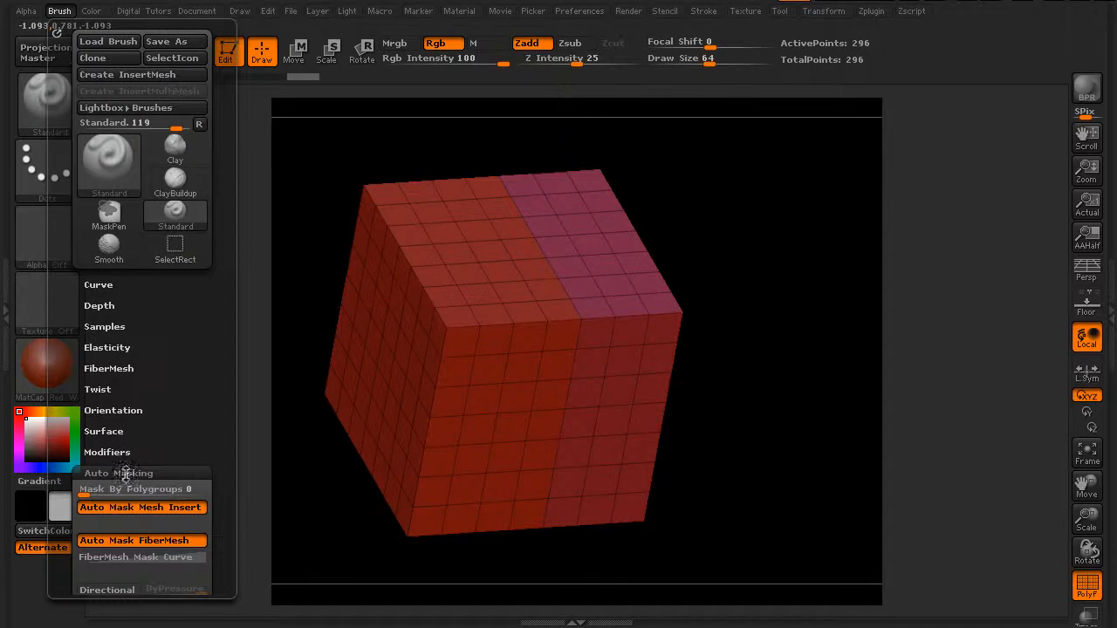
left_click_drag(131, 489, 210, 503)
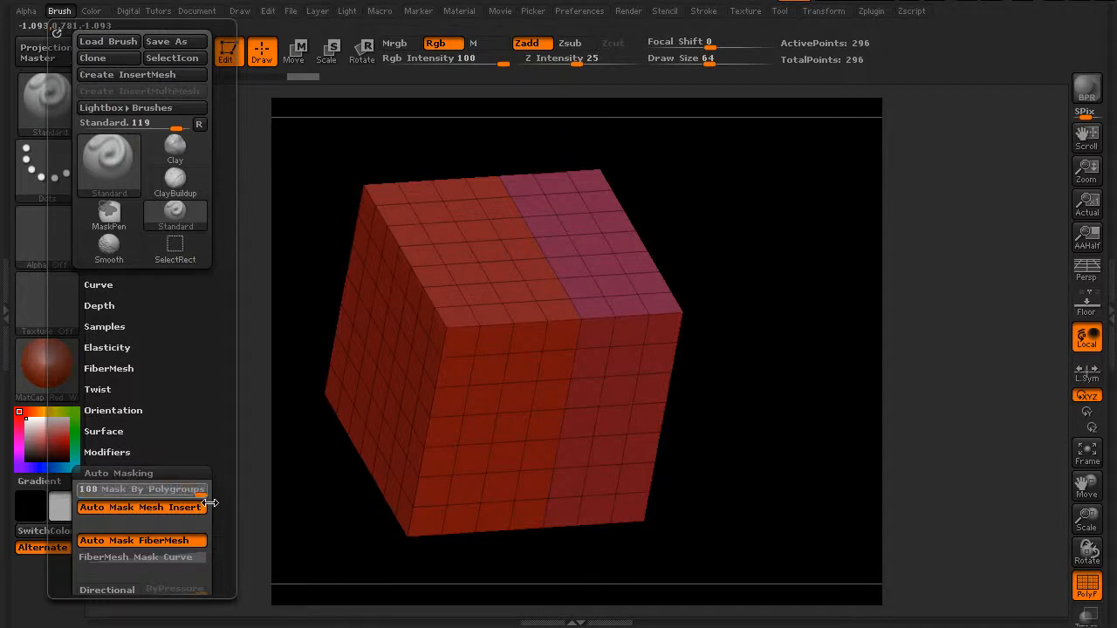
- End the macro recording and save it as PolyMaskON in the DT macros folder
left_click(460, 11)
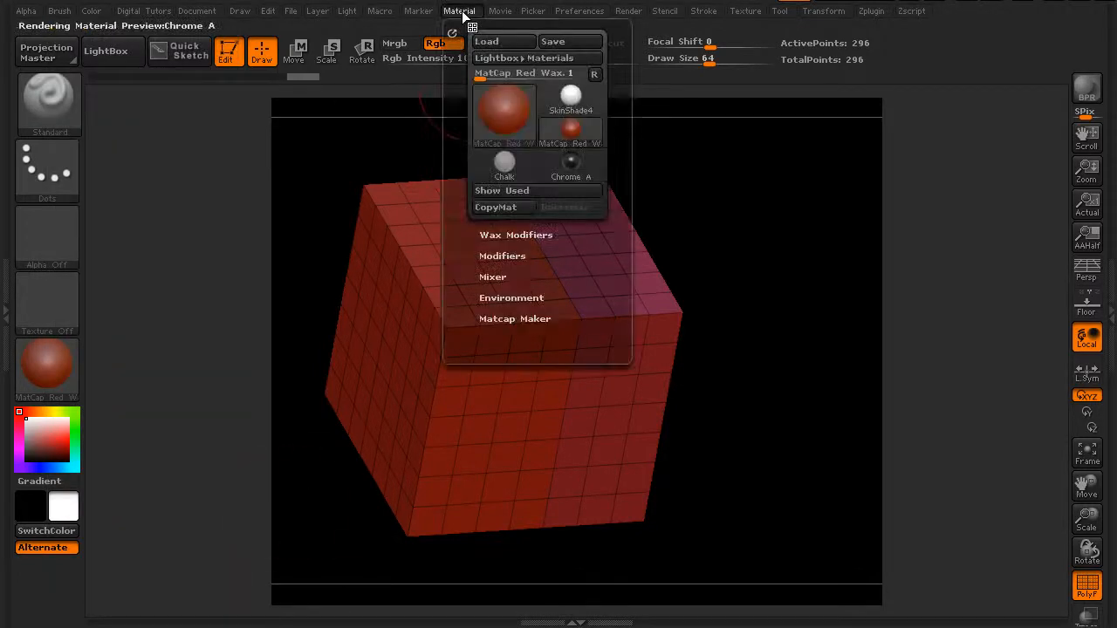
left_click(380, 12)
left_click(491, 41)
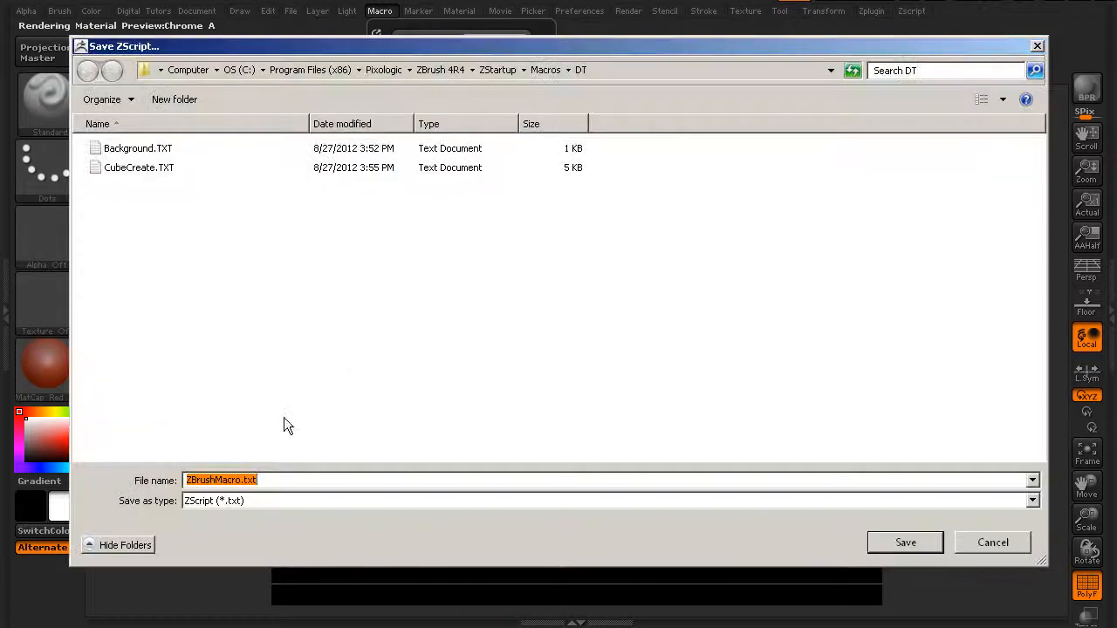
left_click(217, 480)
type("PolyMaskON")
left_click(903, 543)
- Start recording another macro without initializing ZBrush, and turn off the brush's Mask By Polygroups
left_click(382, 11)
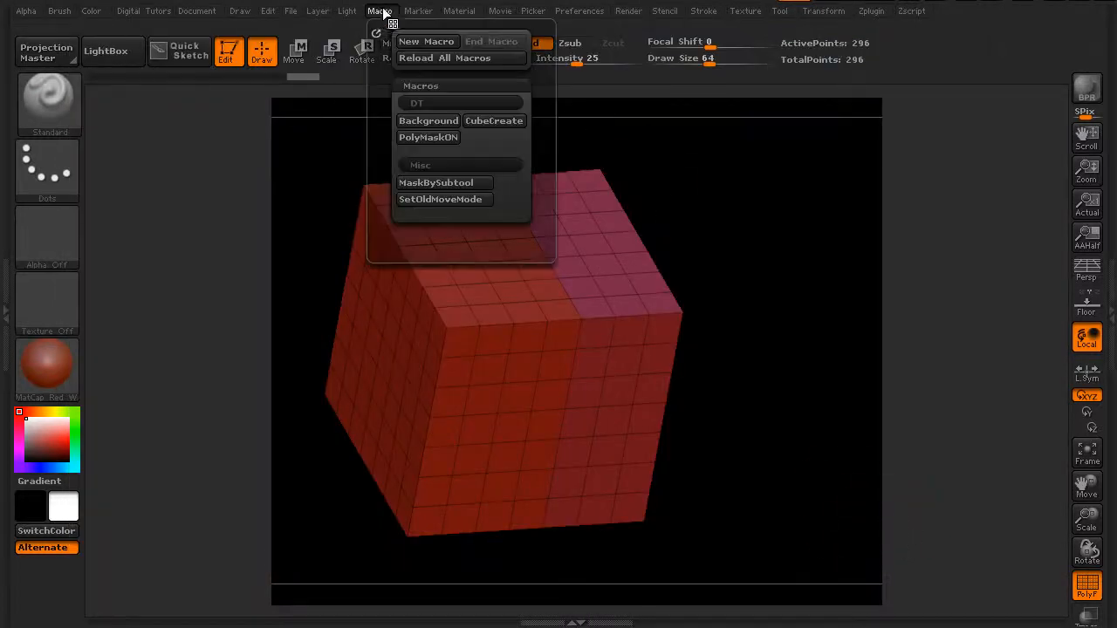
left_click(410, 42)
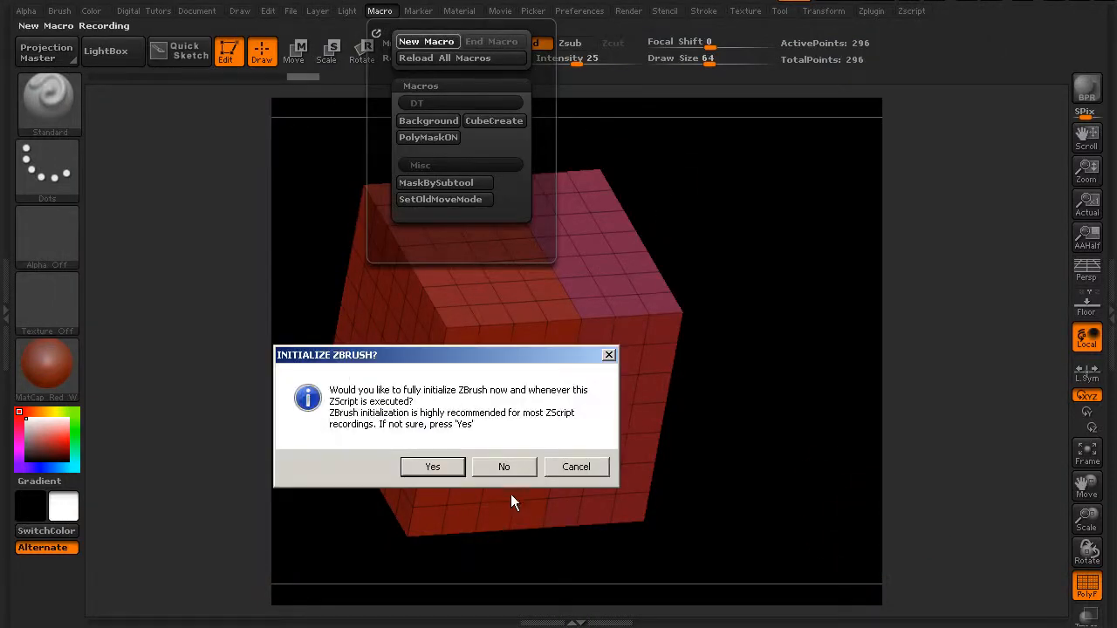
left_click(505, 463)
left_click(59, 11)
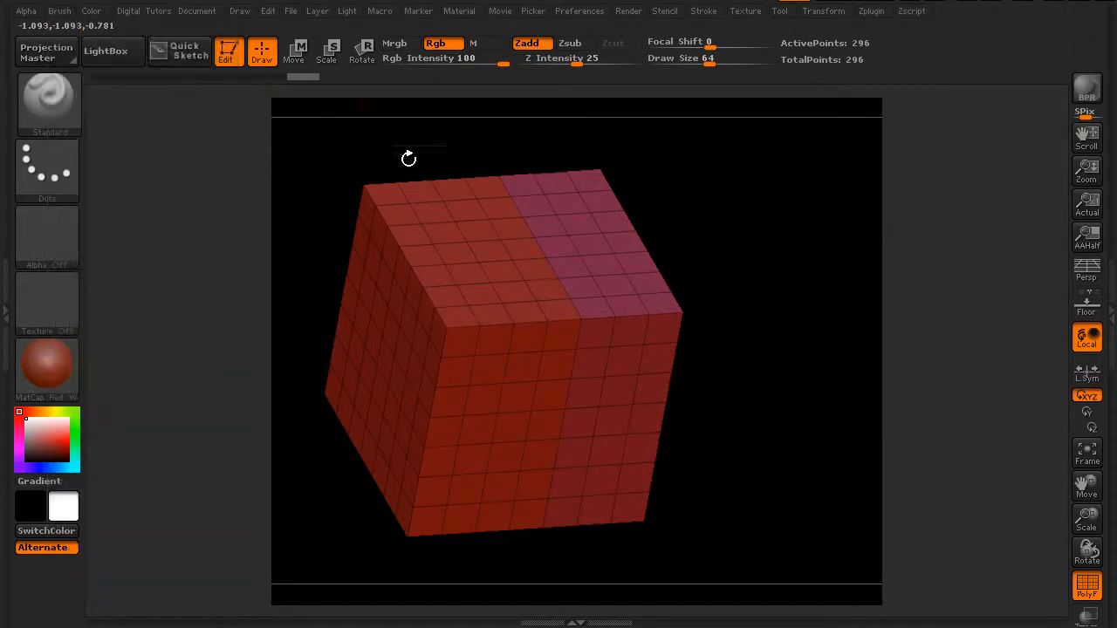
- End this recording and save the macro as PolyMaskOFF.txt in the DT macros folder
left_click(390, 12)
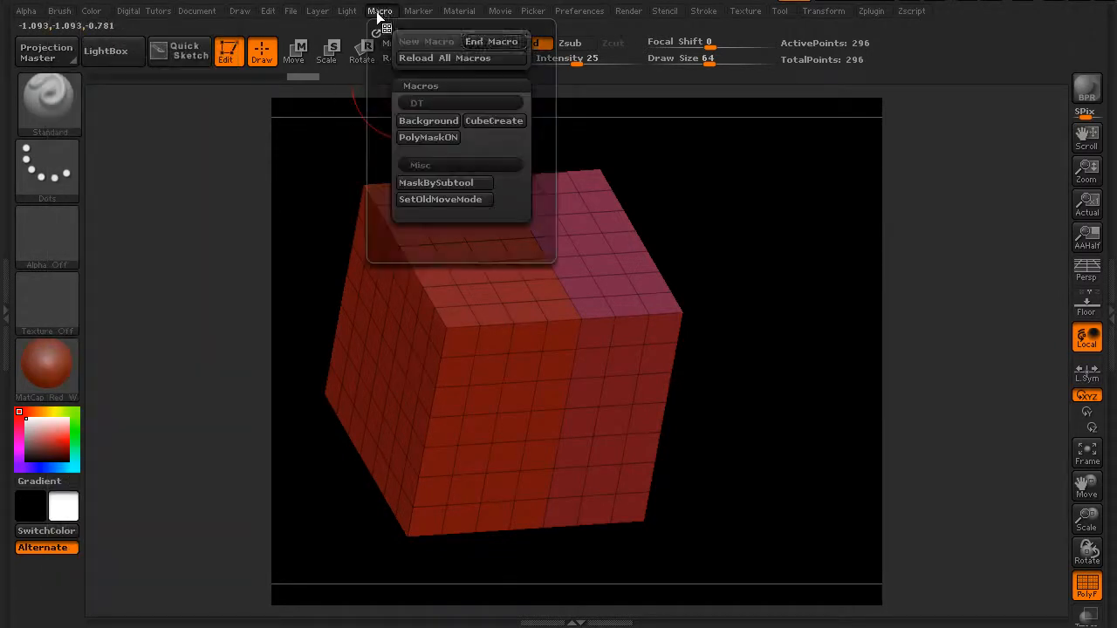
left_click(481, 42)
left_click(223, 479)
left_click_drag(240, 479, 165, 485)
type("PolyMaskOFF.txt")
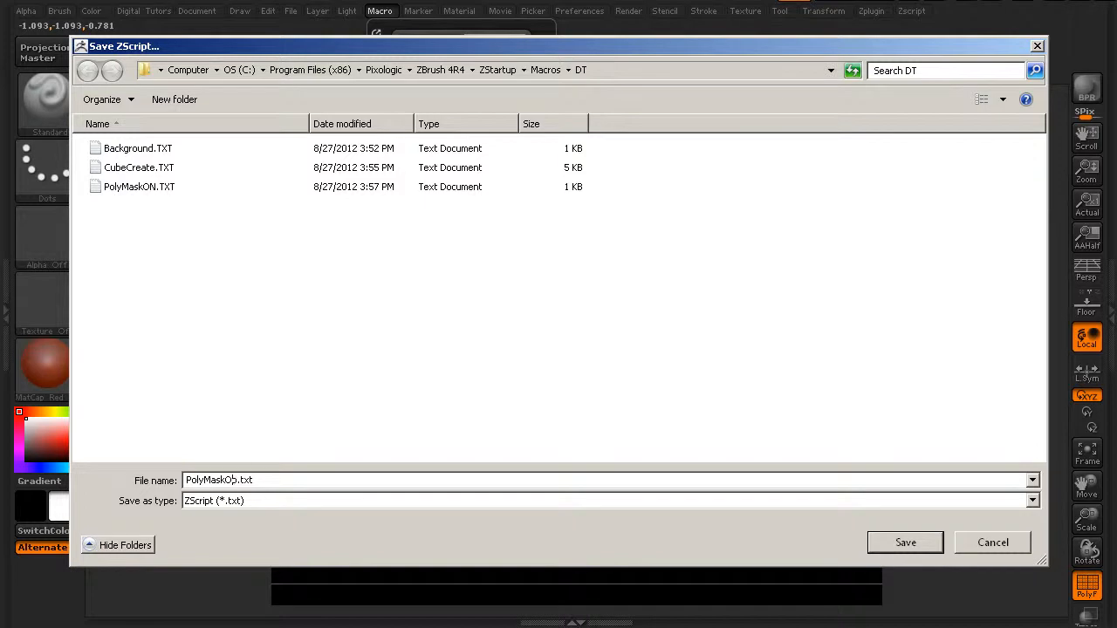
left_click(905, 542)
- Turn the cube slightly and switch the sculpting brush to Move
left_click_drag(803, 319, 770, 249)
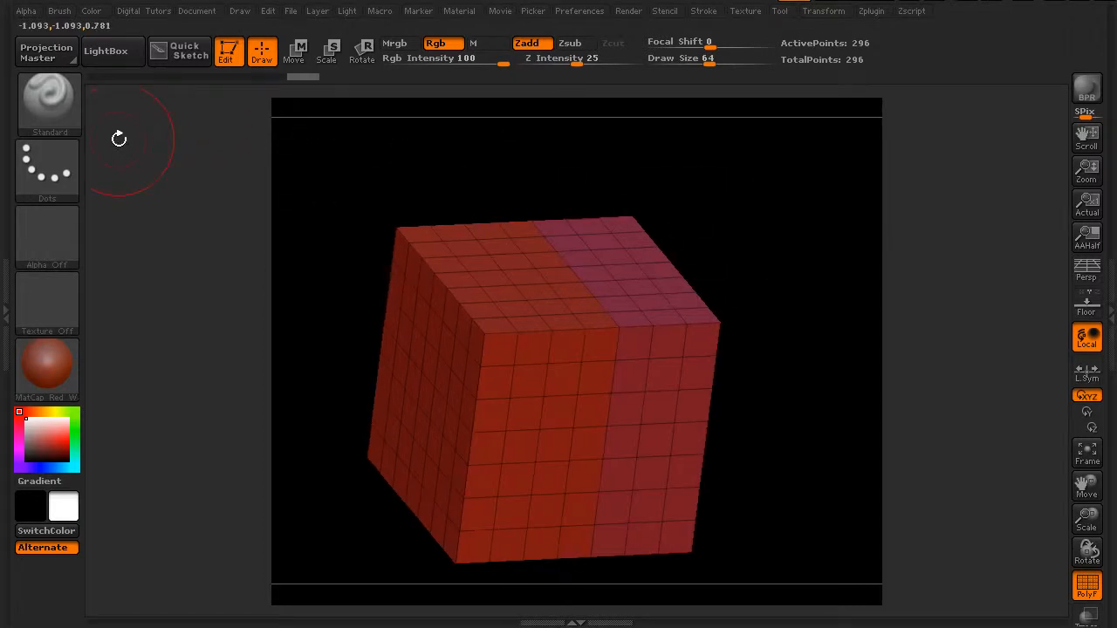
left_click(54, 112)
key("m")
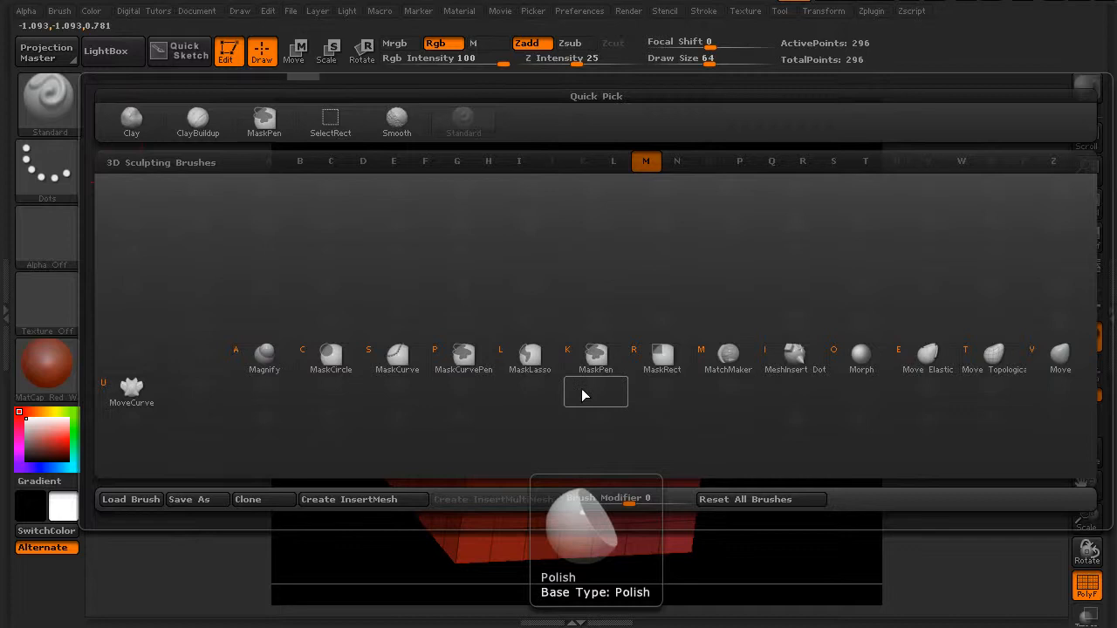
left_click(1060, 353)
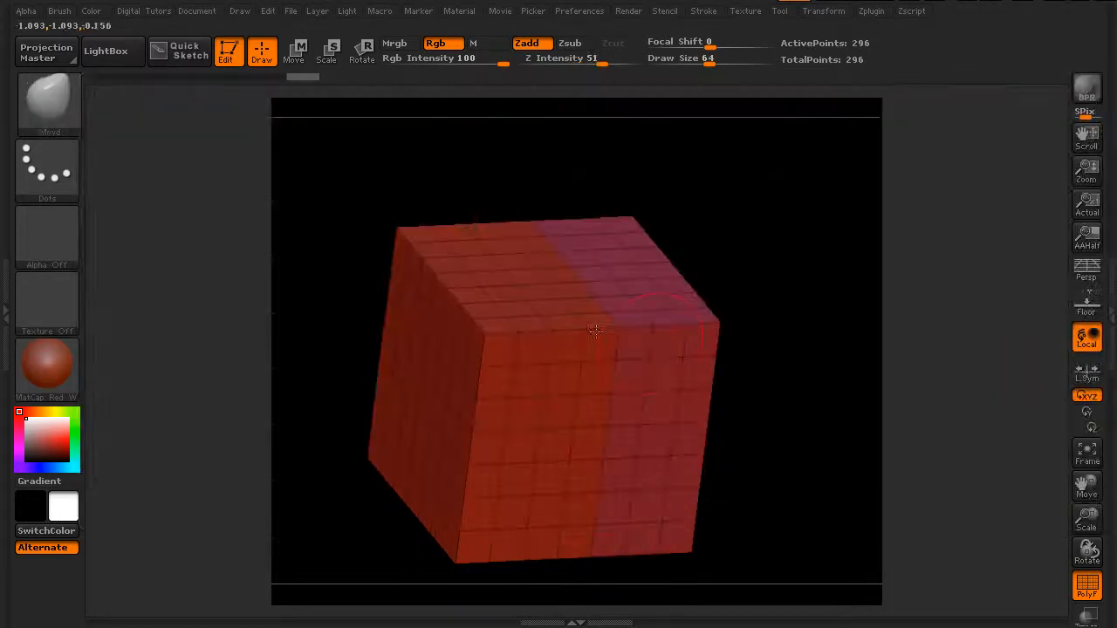
- Try pulling the cube's top face near the polygroup border with the Move brush, and undo the stroke
key("ctrl")
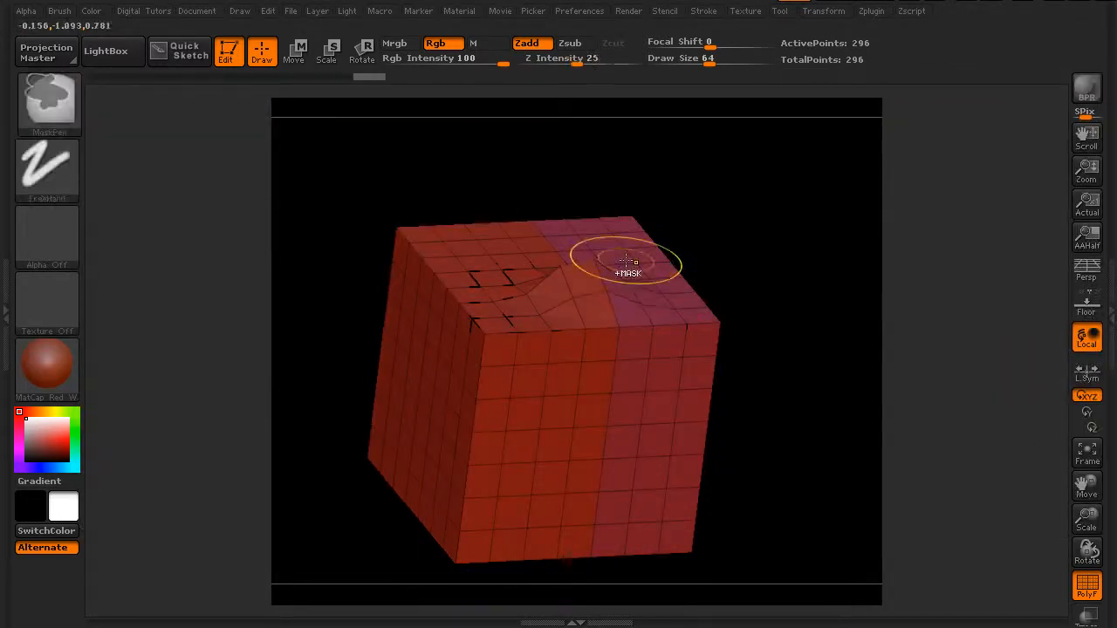
mouse_move(585, 275)
left_mouse_down()
mouse_move(589, 207)
mouse_move(604, 220)
left_mouse_up()
key("ctrl+z")
- Increase the brush's Draw Size to 90
key("space")
left_click_drag(590, 284, 602, 284)
key("ctrl")
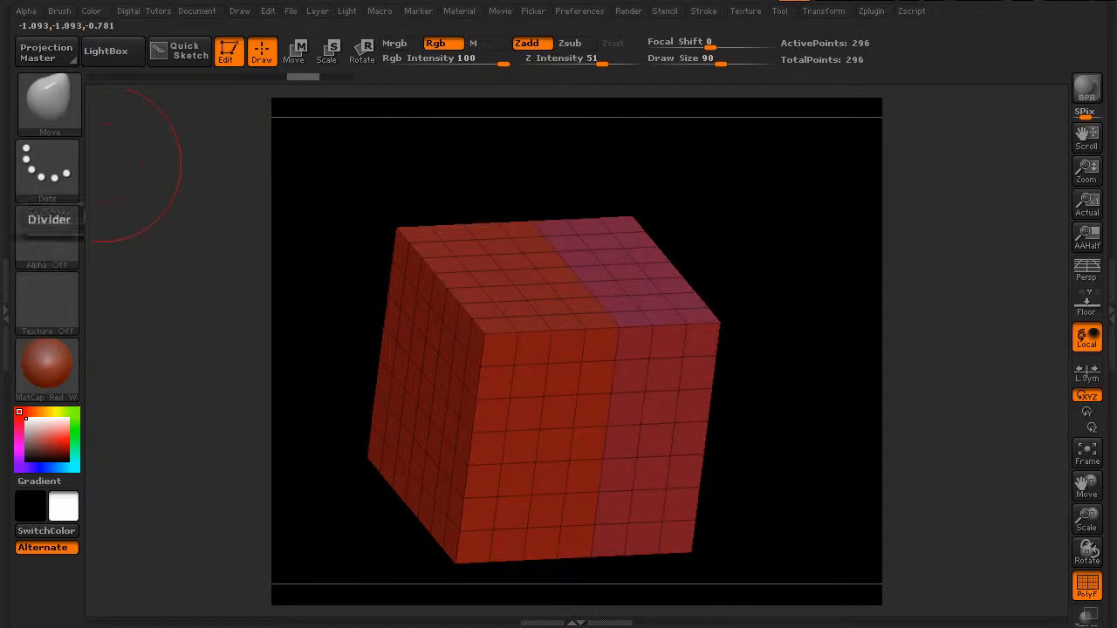
- Reopen the Digital Tutors palette, enable interface customization, and place the PolyMaskOFF macro in its Geo section
left_click(6, 252)
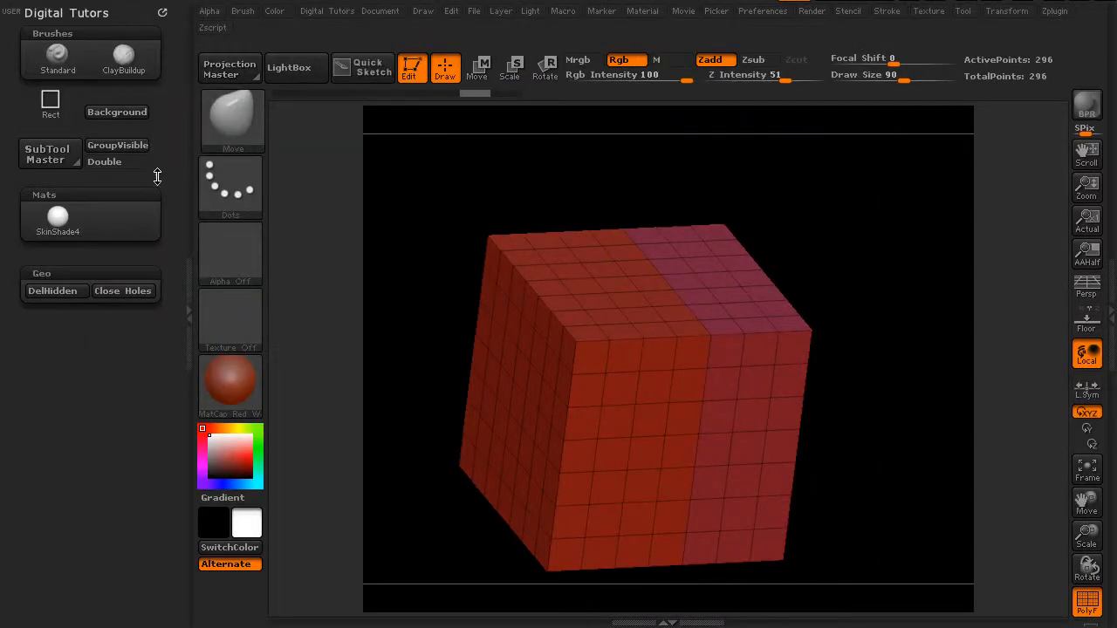
left_click(763, 11)
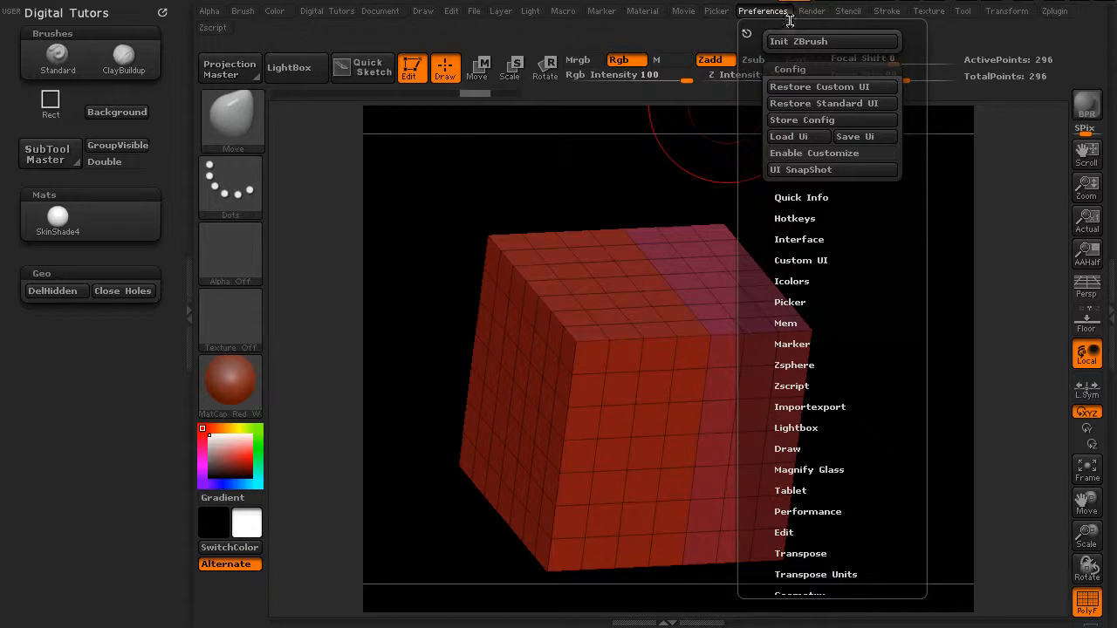
left_click(821, 152)
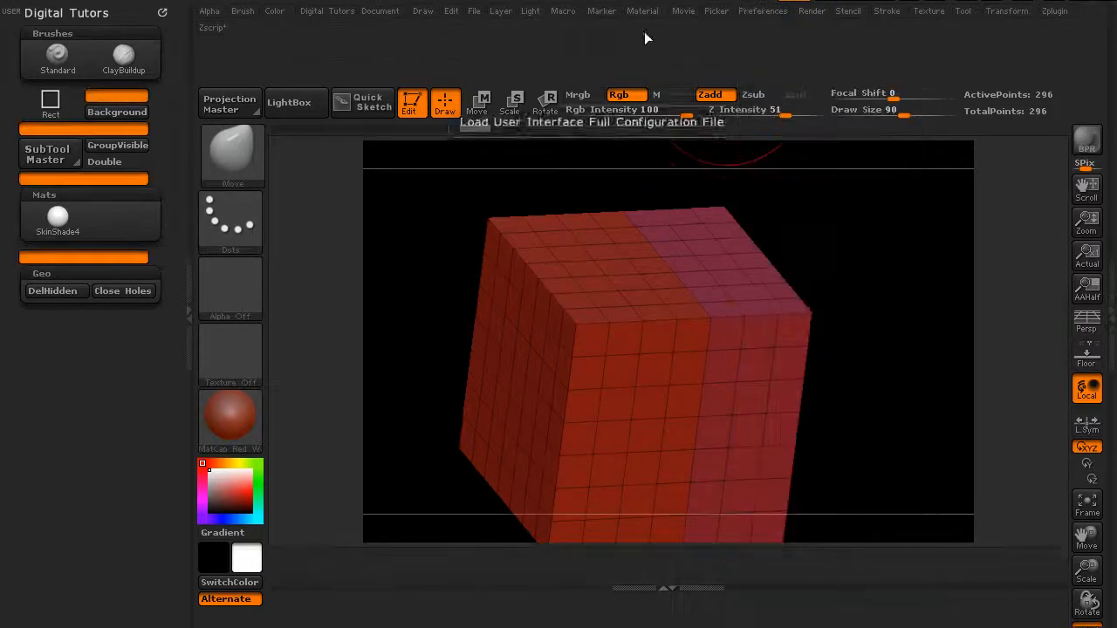
left_click(564, 12)
left_click(625, 137)
mouse_move(629, 137)
left_mouse_down("ctrl+alt")
mouse_move(126, 273)
mouse_move(57, 304)
left_mouse_up("ctrl+alt")
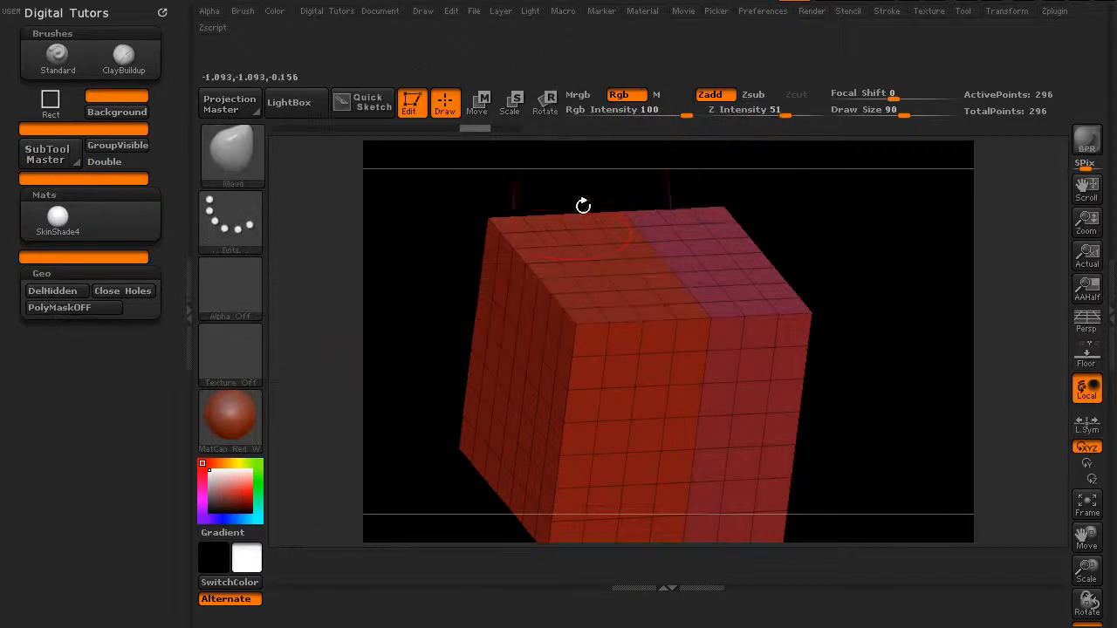
- Place the PolyMaskON macro below PolyMaskOFF in the Geo section and disable interface customization
left_click(642, 11)
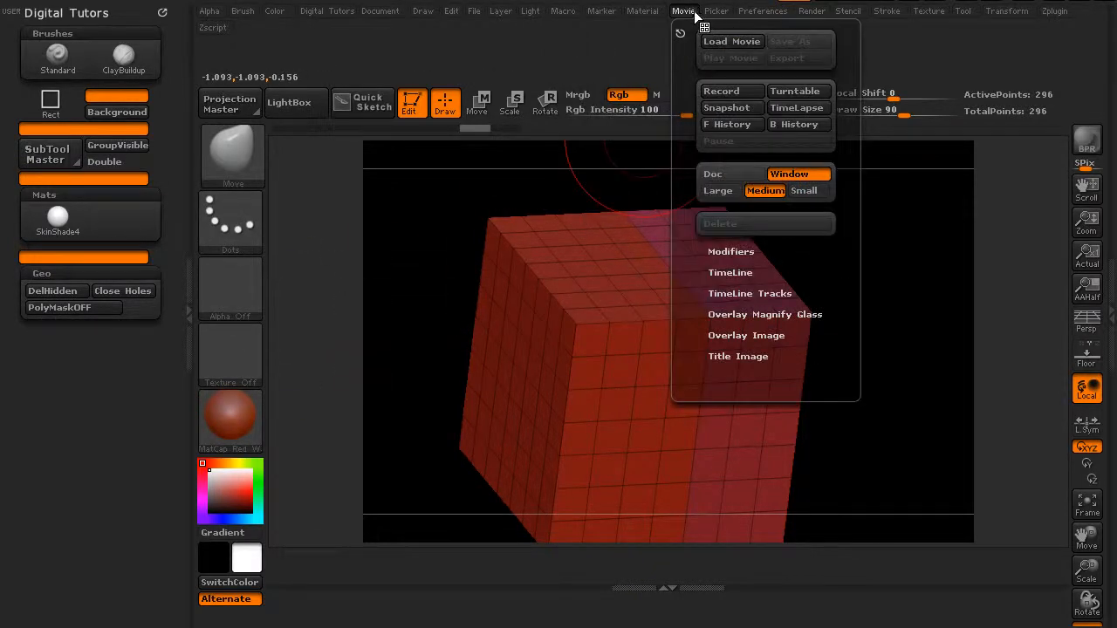
left_click(563, 10)
left_click(616, 153)
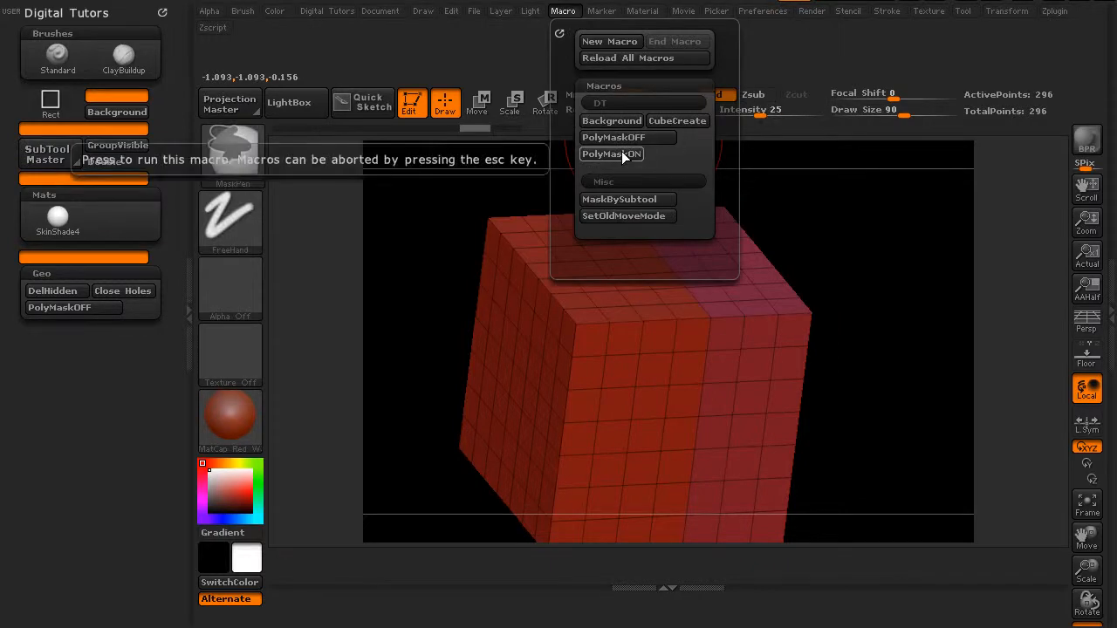
mouse_move(622, 153)
left_mouse_down("ctrl+alt")
mouse_move(247, 261)
mouse_move(131, 322)
left_mouse_up("ctrl+alt")
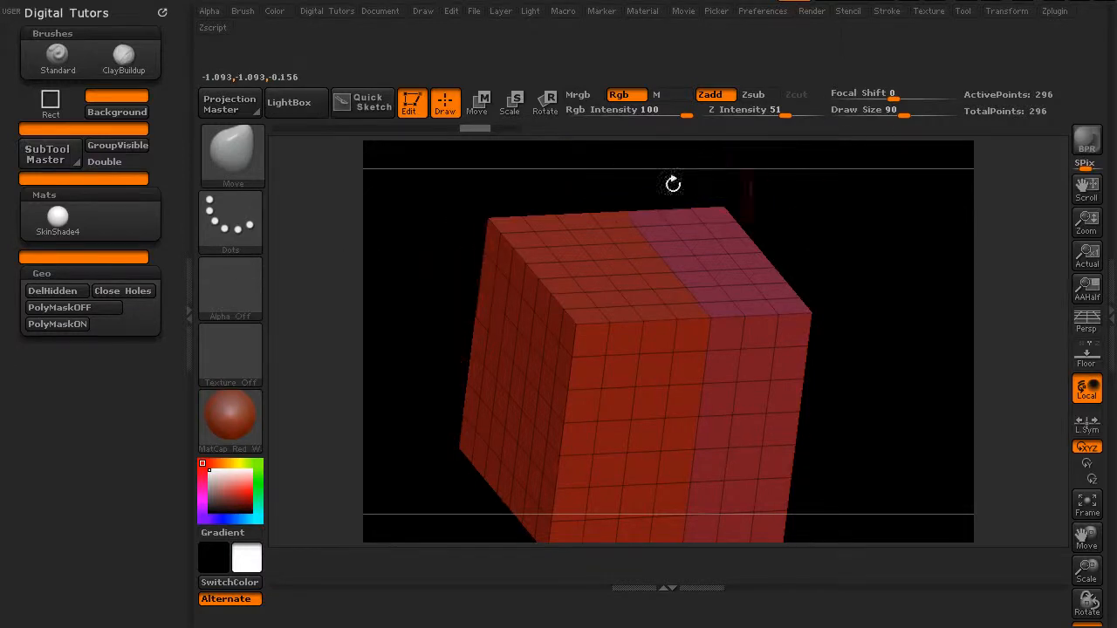
left_click(767, 11)
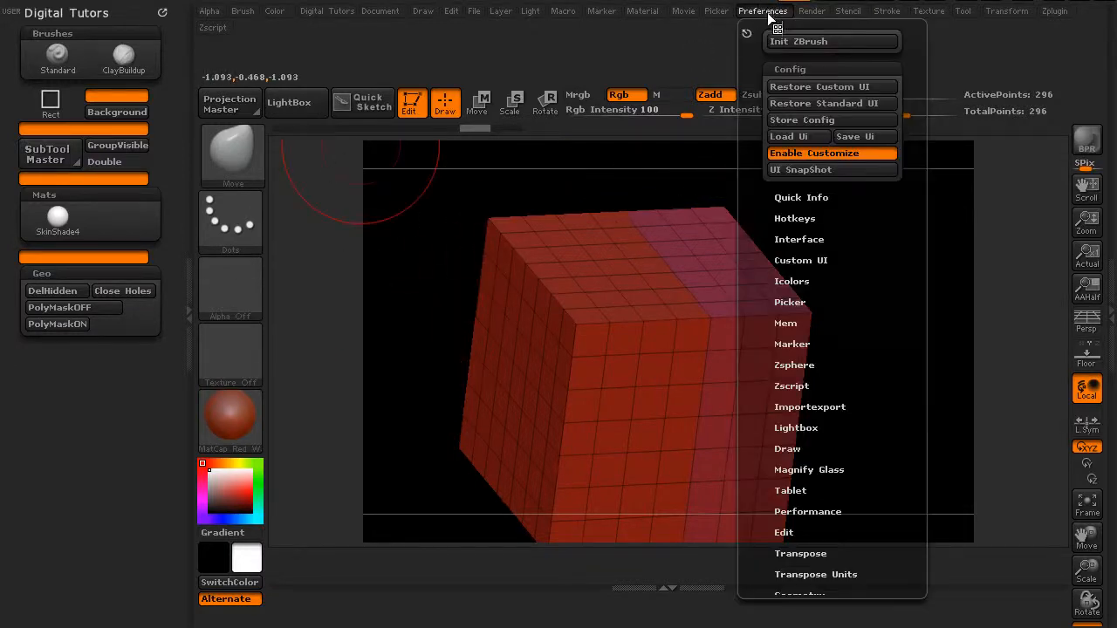
left_click(799, 152)
- Try Move brush pulls across the polygroup border on the cube's top face, undoing each one
mouse_move(670, 289)
left_mouse_down()
mouse_move(680, 260)
mouse_move(681, 281)
left_mouse_up()
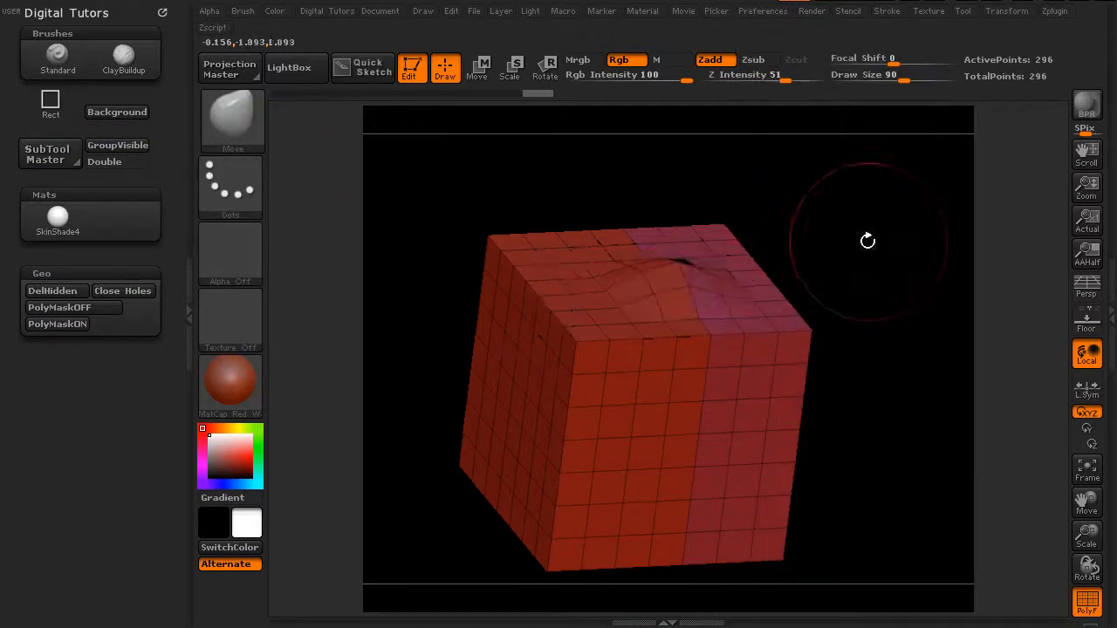
left_click_drag(890, 237, 855, 248)
key("ctrl+z")
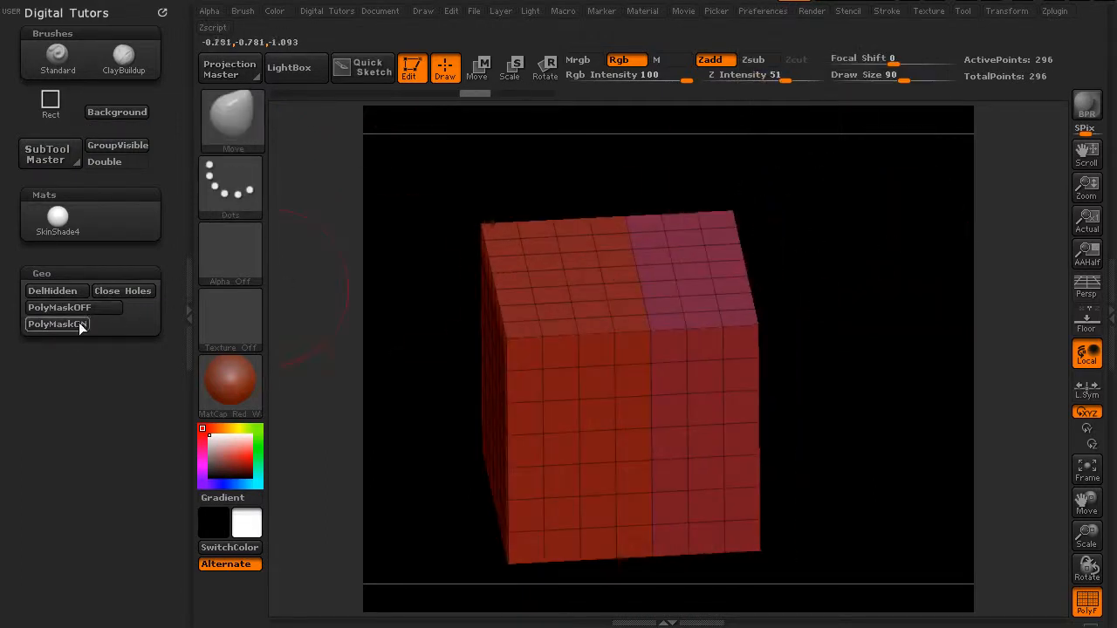
left_click_drag(648, 280, 659, 256)
key("ctrl+z")
mouse_move(579, 299)
left_mouse_down()
mouse_move(593, 272)
mouse_move(615, 269)
mouse_move(608, 233)
left_mouse_up()
key("ctrl+z")
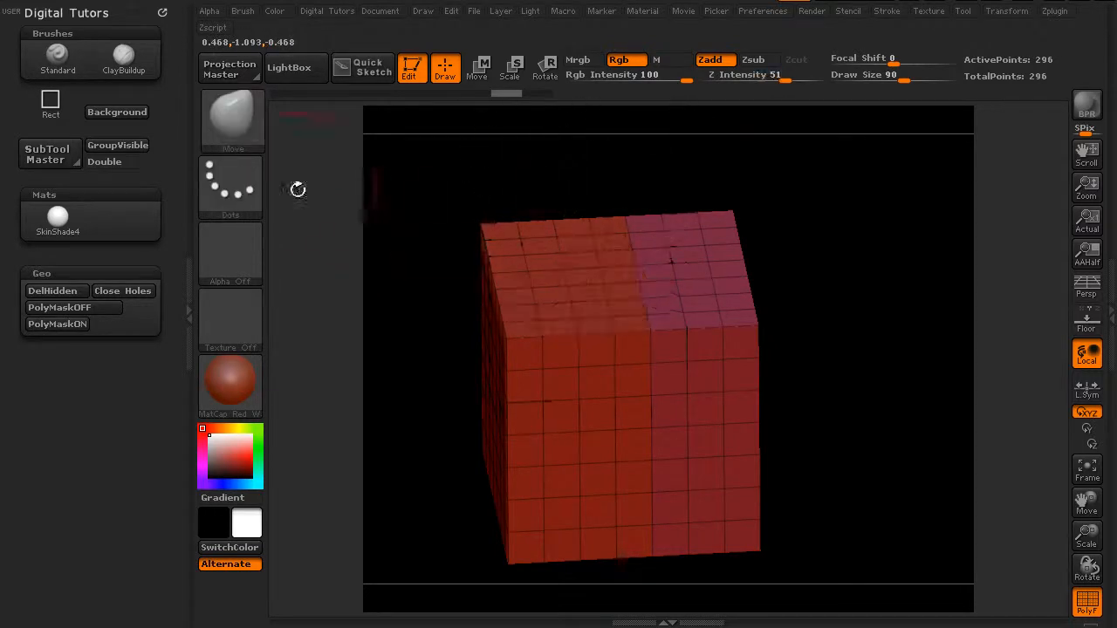
- Switch to the Standard brush and try strokes near the polygroup border on the cube's top face, undoing them
left_click(236, 123)
key("s")
key("t")
mouse_move(659, 327)
left_mouse_down()
mouse_move(665, 278)
mouse_move(567, 264)
mouse_move(611, 234)
left_mouse_up()
key("ctrl+z")
key("ctrl+z")
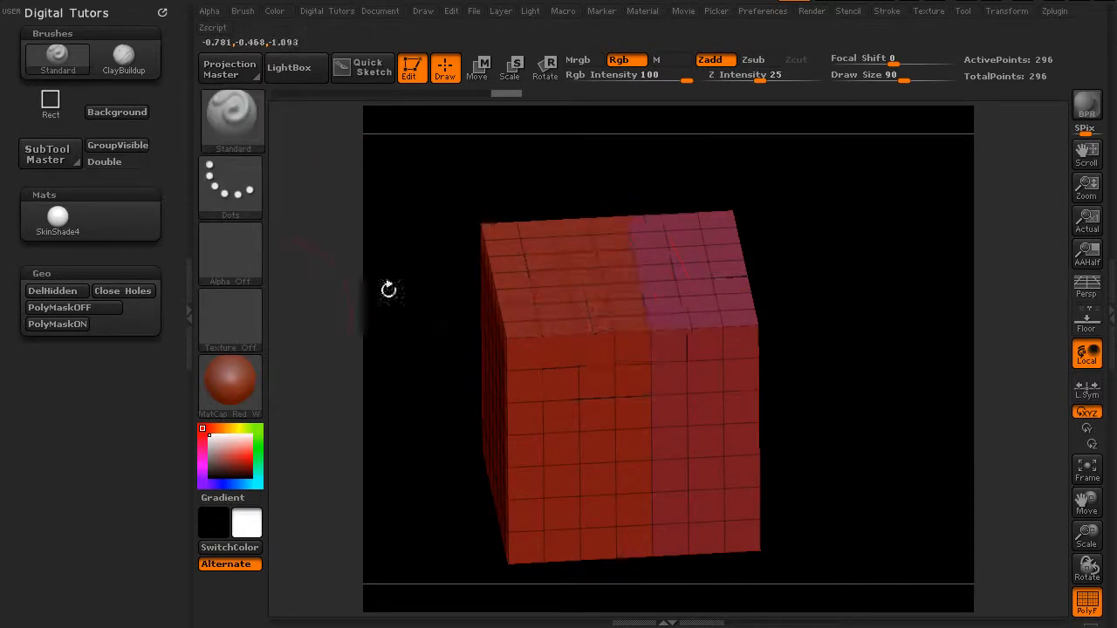
mouse_move(611, 323)
left_mouse_down()
mouse_move(660, 297)
mouse_move(659, 281)
left_mouse_up()
key("ctrl+z")
- Run the PolyMaskON macro and test Standard brush strokes on the cube's top face, undoing each one
left_click(61, 323)
left_click_drag(609, 331, 617, 277)
key("ctrl+z")
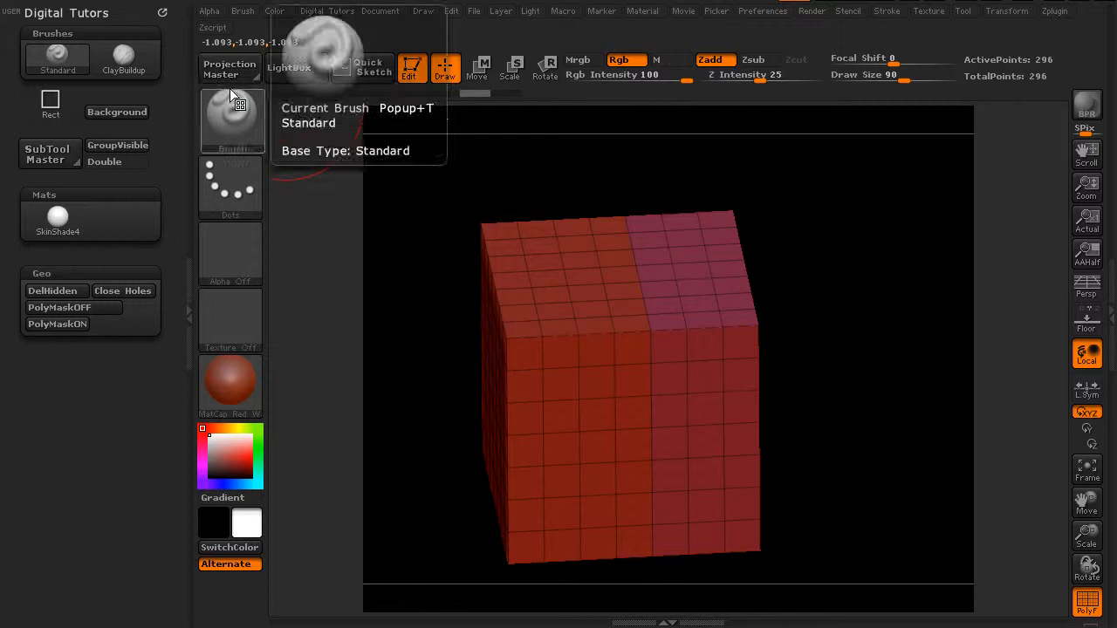
left_click(242, 13)
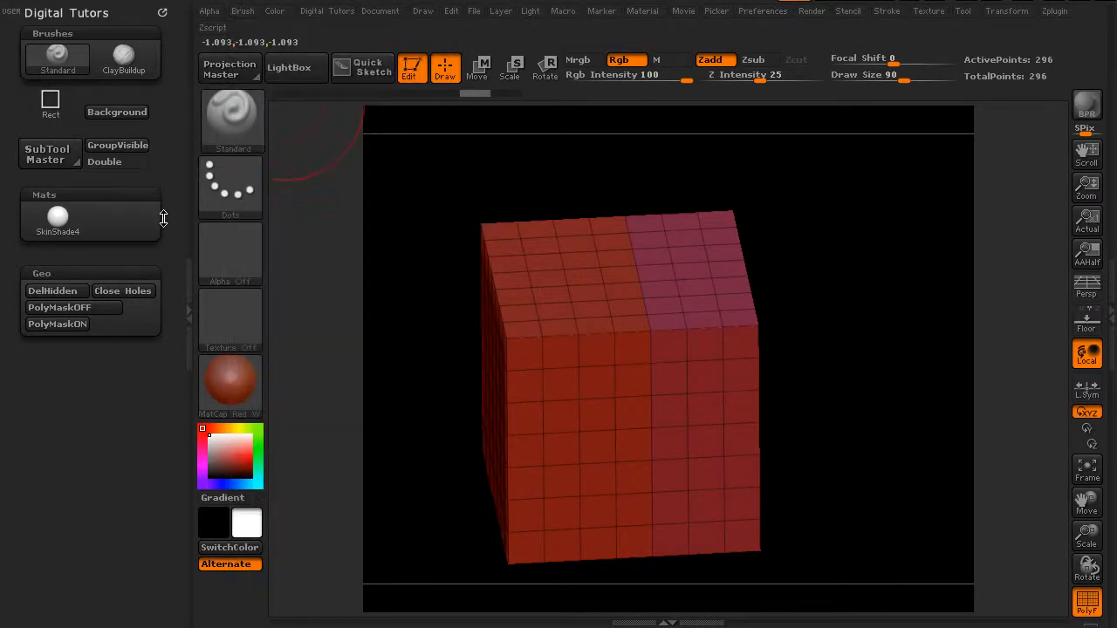
mouse_move(593, 286)
left_mouse_down()
mouse_move(615, 269)
mouse_move(635, 316)
left_mouse_up()
key("ctrl+z")
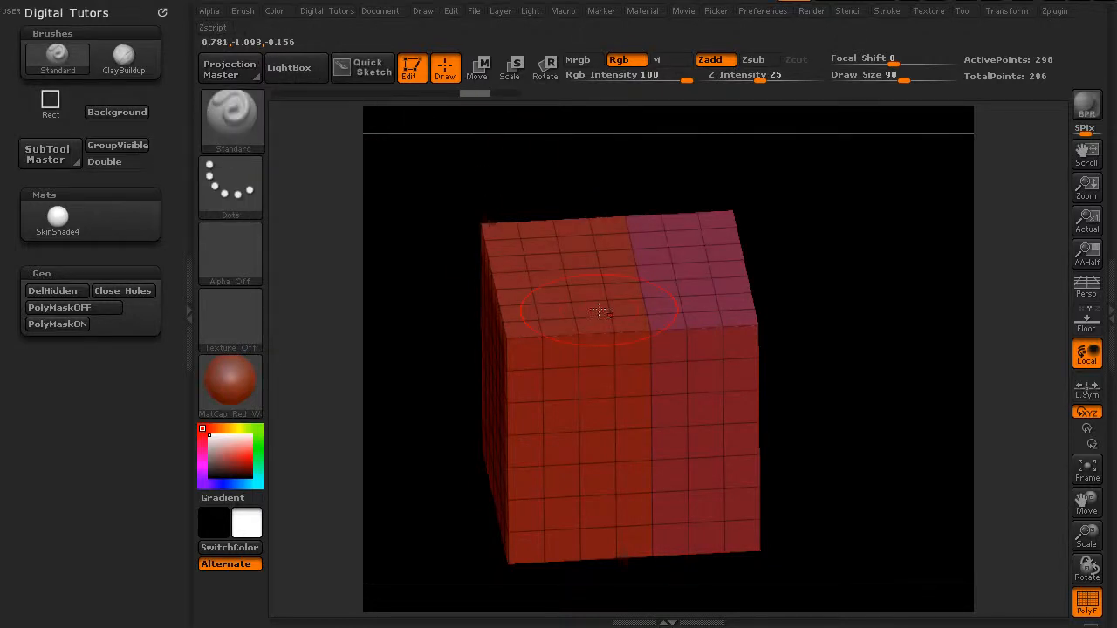
- Test sculpting from the red polygroup and then from the pink polygroup across their shared border, undoing every stroke
mouse_move(589, 294)
left_mouse_down()
mouse_move(624, 272)
mouse_move(663, 287)
left_mouse_up()
mouse_move(854, 301)
left_mouse_down()
mouse_move(812, 323)
mouse_move(700, 284)
mouse_move(735, 285)
left_mouse_up()
key("ctrl+z")
key("ctrl+z")
left_click_drag(569, 288, 692, 289)
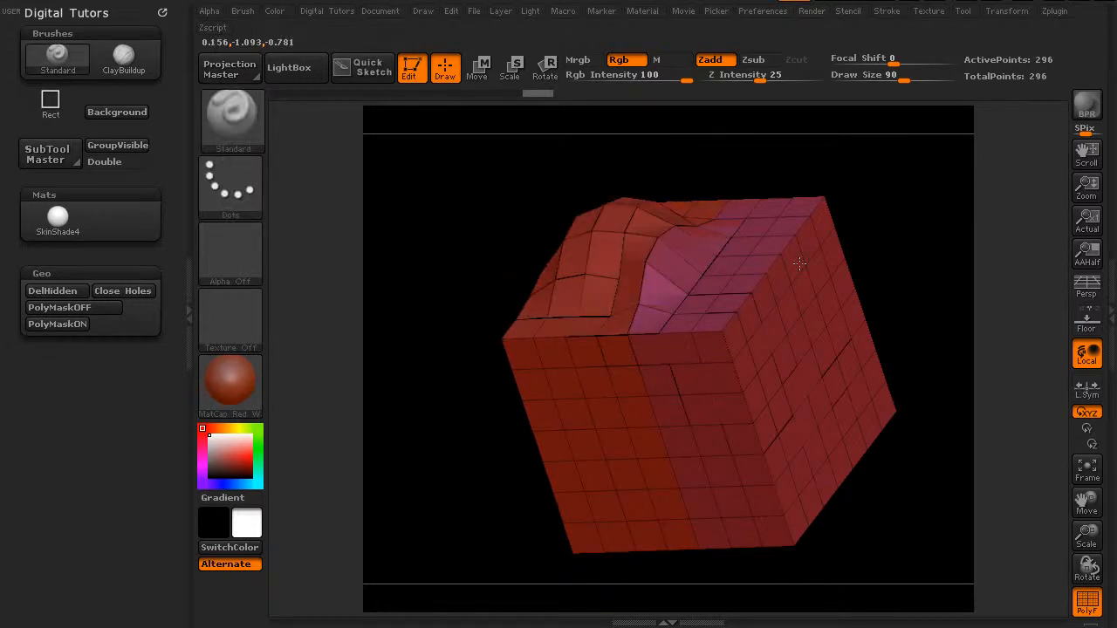
key("ctrl+z")
mouse_move(777, 281)
left_mouse_down()
mouse_move(710, 312)
mouse_move(663, 286)
left_mouse_up()
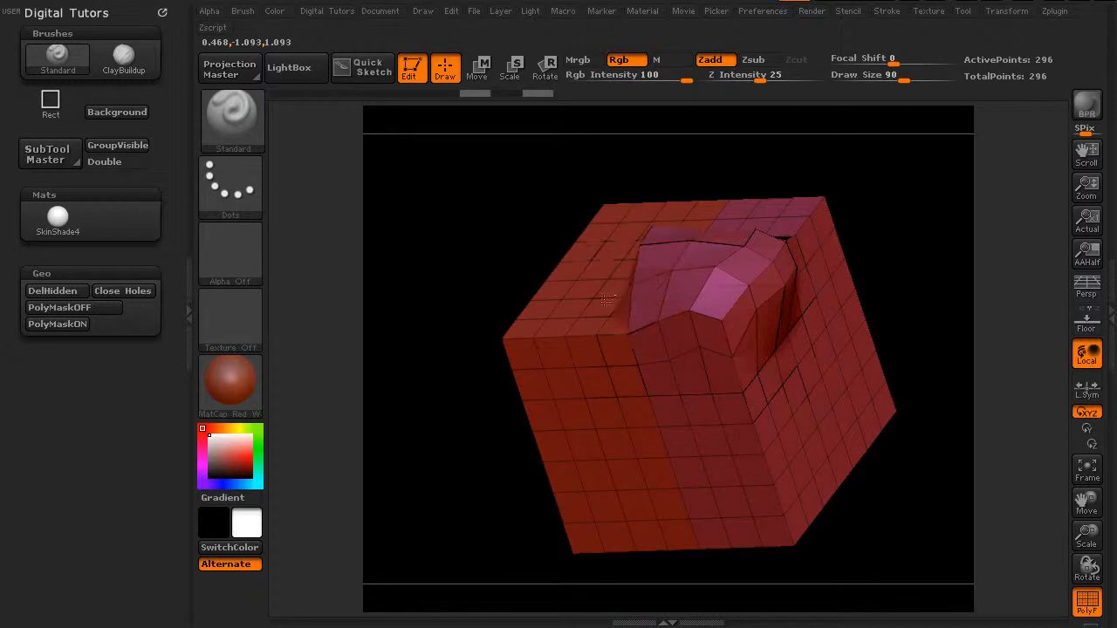
left_click_drag(868, 201, 922, 190)
key("ctrl+z")
- Run PolyMaskON again, try more Standard brush strokes across the cube's polygroups, and undo them
left_click(73, 327)
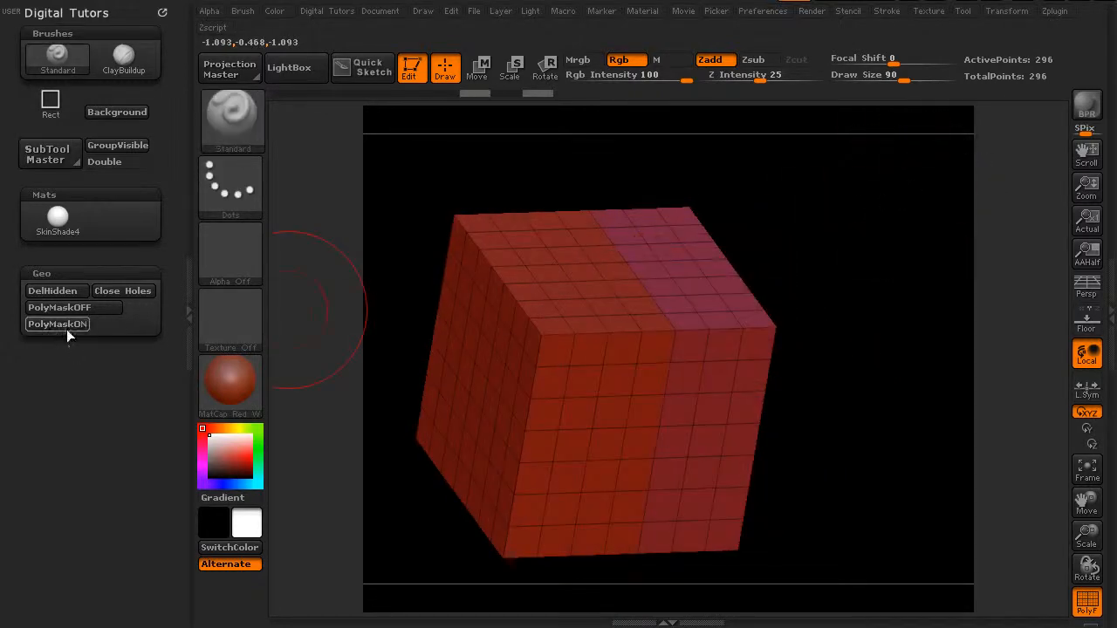
left_click_drag(779, 298, 700, 306)
mouse_move(768, 367)
left_mouse_down()
mouse_move(738, 288)
mouse_move(587, 273)
left_mouse_up()
left_click_drag(501, 293, 653, 277)
mouse_move(732, 255)
left_mouse_down()
mouse_move(576, 284)
mouse_move(599, 393)
mouse_move(781, 436)
left_mouse_up()
left_click_drag(935, 439, 778, 428)
key("ctrl+z")
key("ctrl+z")
left_click_drag(931, 355, 910, 337)
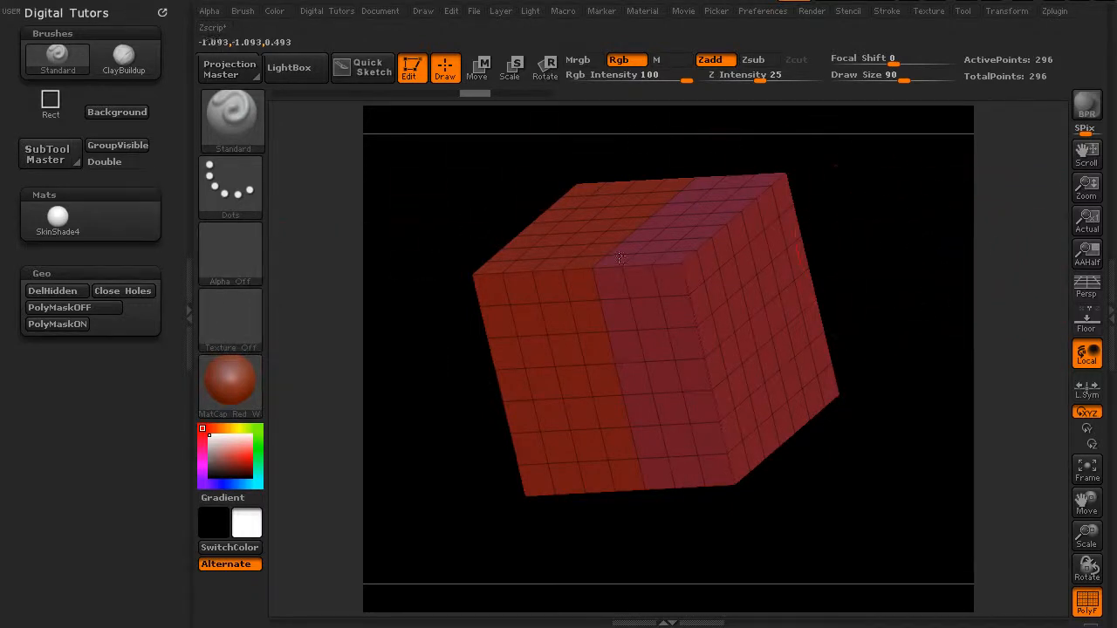
- Look over the recorded macros in the DT macro group
left_click(566, 12)
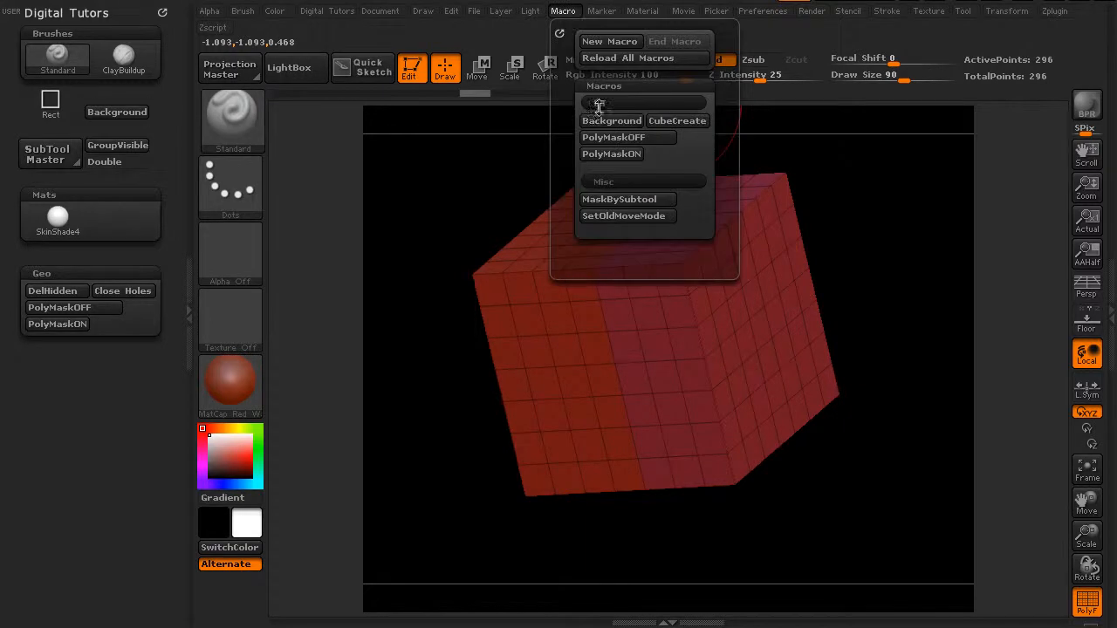
left_click(633, 124)
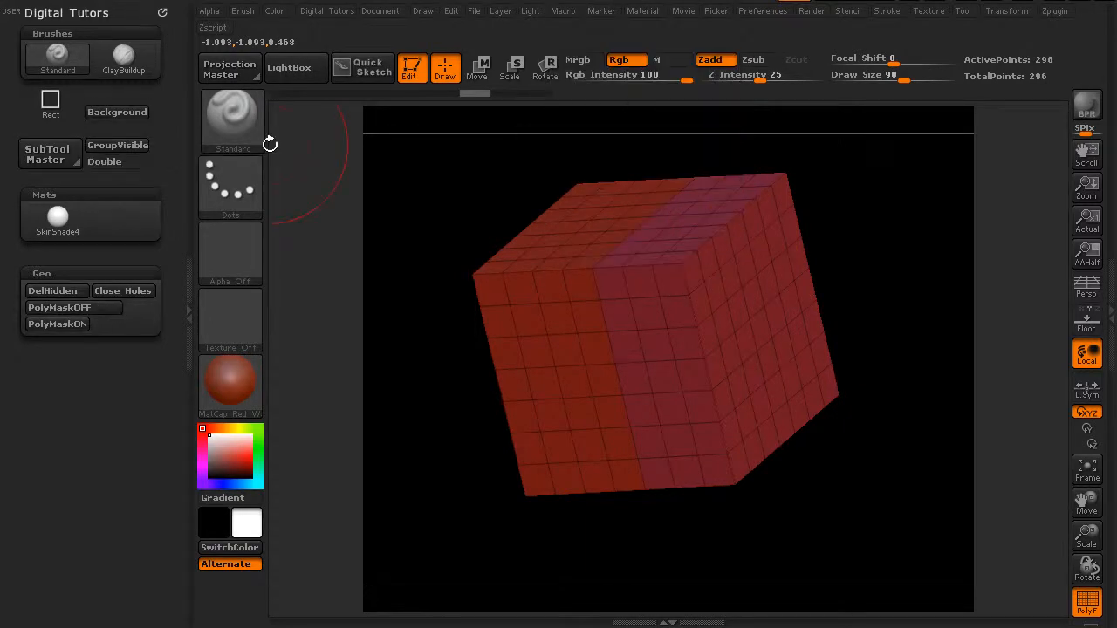
left_click(605, 12)
left_click(576, 12)
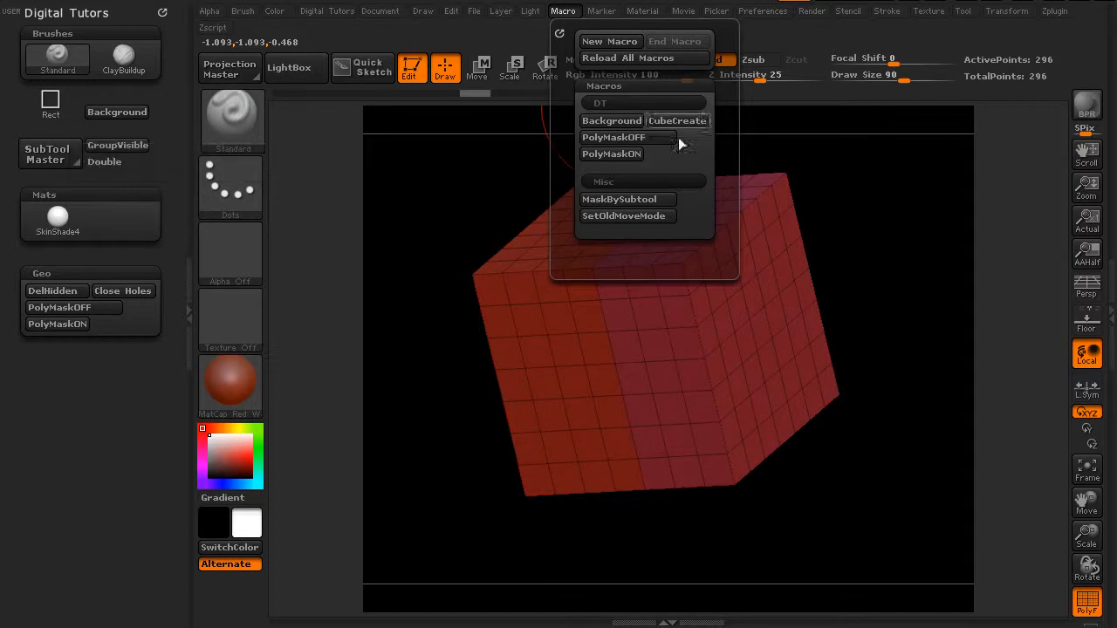
left_click_drag(902, 230, 875, 255)
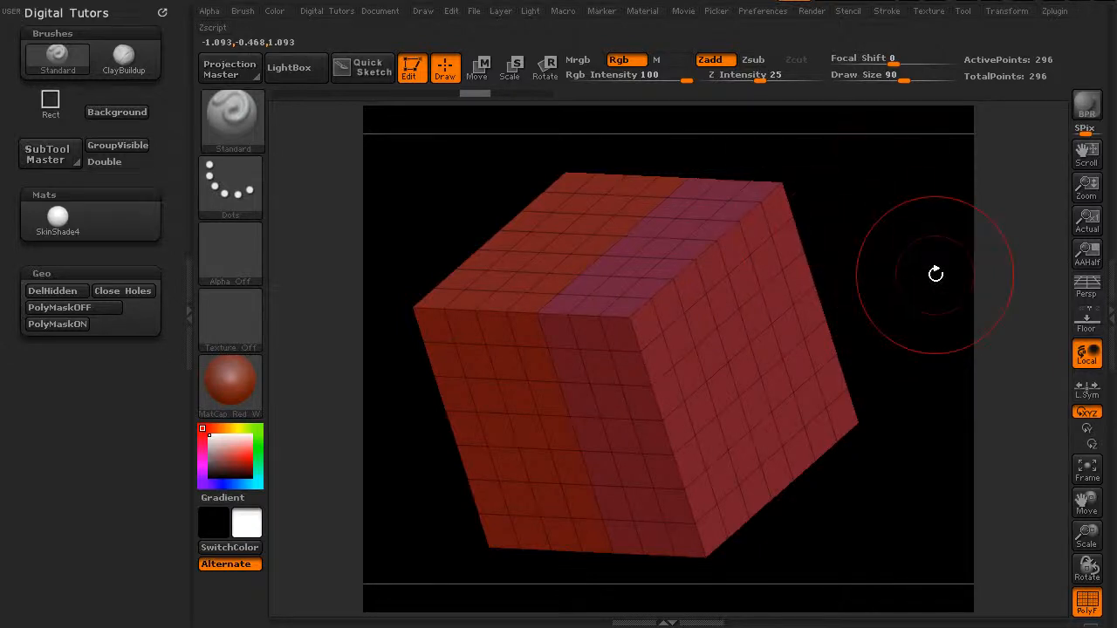
mouse_move(936, 274)
left_mouse_down()
mouse_move(923, 256)
mouse_move(928, 277)
mouse_move(918, 271)
mouse_move(933, 282)
mouse_move(913, 274)
mouse_move(935, 274)
left_mouse_up()
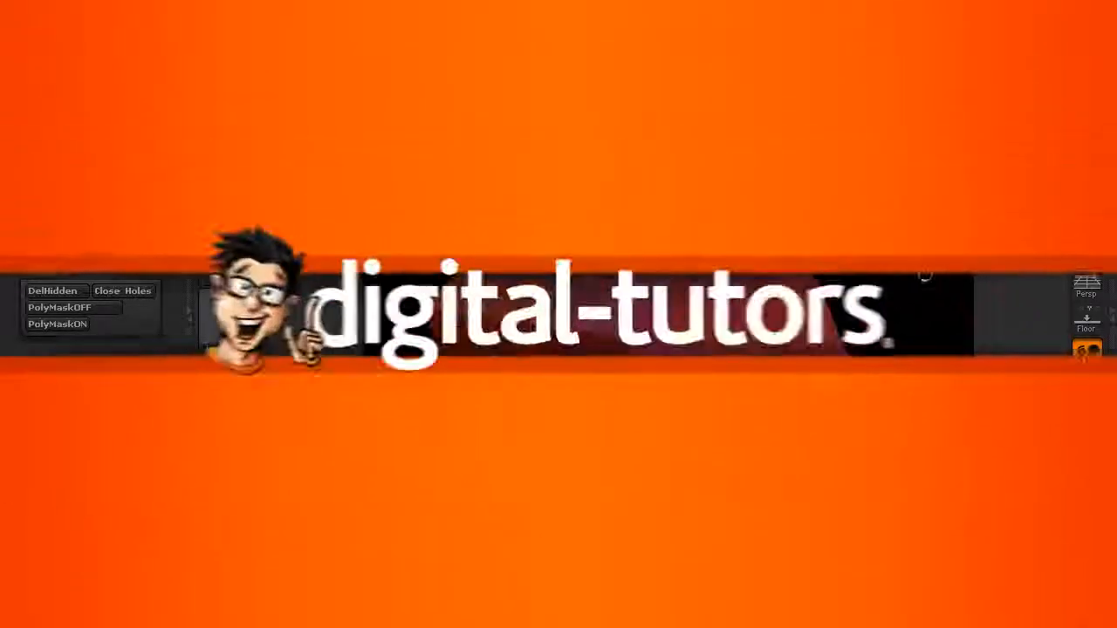